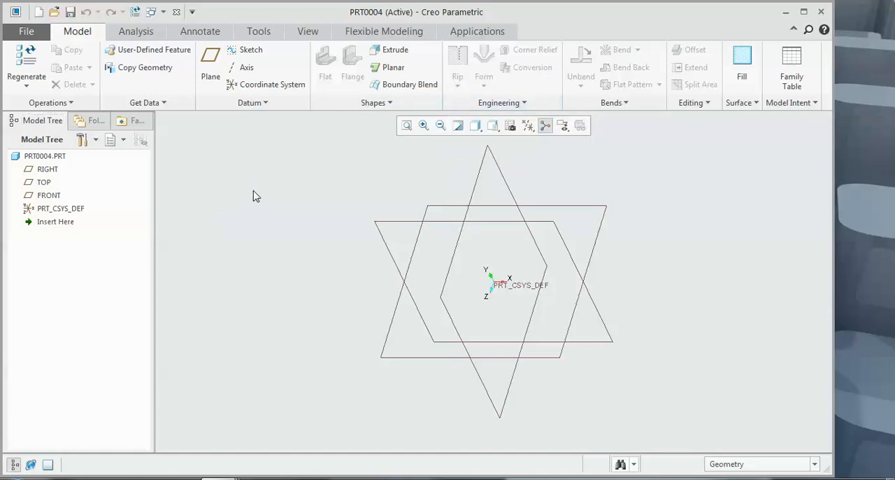
Step: Start a planar wall on the FRONT plane and sketch a closed stepped profile from the origin, about 439 wide at its base
{"action": "left_click", "coordinate": [384, 67]}
{"action": "left_click", "coordinate": [408, 213]}
{"action": "left_click", "coordinate": [493, 127]}
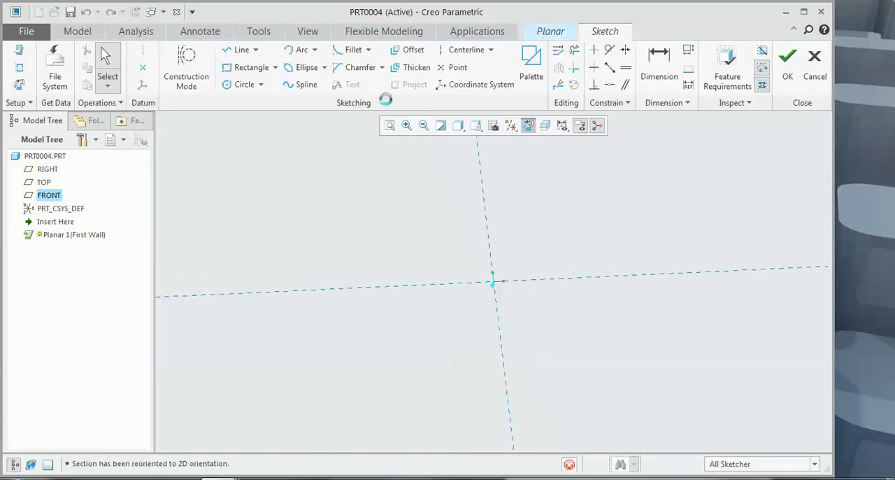
{"action": "left_click", "coordinate": [243, 52]}
{"action": "left_click", "coordinate": [495, 281]}
{"action": "left_click", "coordinate": [731, 281]}
{"action": "left_click", "coordinate": [736, 195]}
{"action": "left_click", "coordinate": [671, 195]}
{"action": "left_click", "coordinate": [670, 216]}
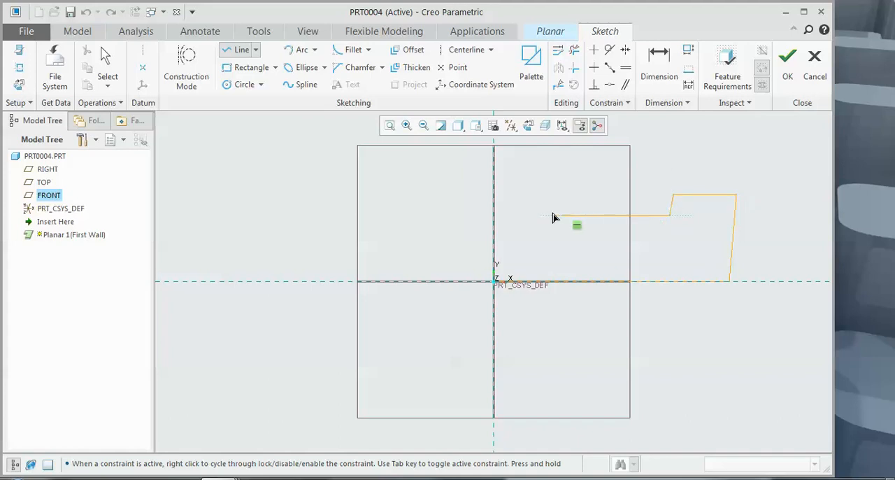
{"action": "left_click", "coordinate": [494, 215]}
{"action": "left_click", "coordinate": [495, 281]}
{"action": "left_click", "coordinate": [787, 70]}
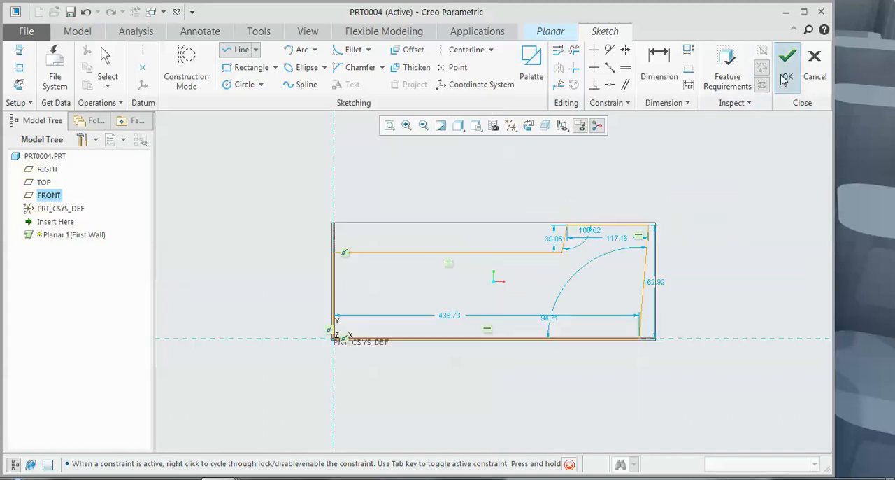
Step: Complete the planar first wall with a thickness of 1.00
{"action": "middle_click_drag", "start_coordinate": [662, 212], "coordinate": [684, 169]}
{"action": "key", "text": "ctrl+d"}
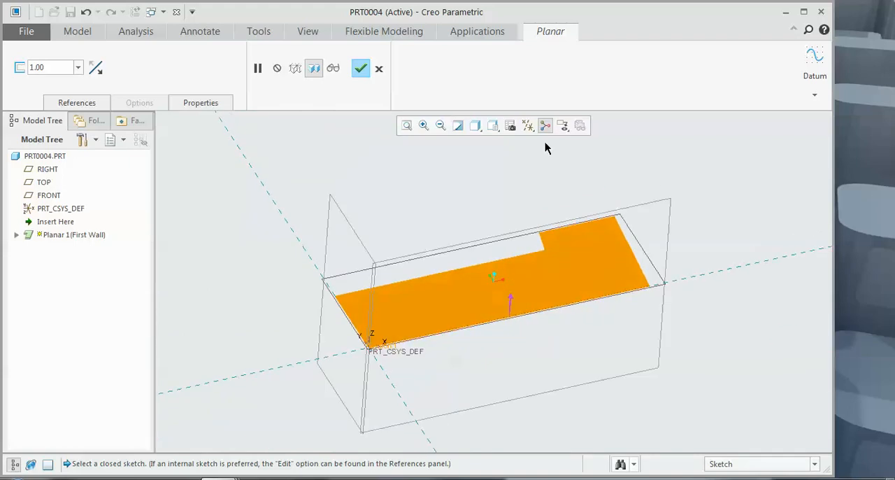
{"action": "left_click", "coordinate": [362, 71]}
{"action": "left_click", "coordinate": [406, 186]}
{"action": "scroll", "coordinate": [512, 251], "scroll_direction": "down", "scroll_amount": 2}
{"action": "middle_click_drag", "start_coordinate": [552, 261], "coordinate": [543, 261]}
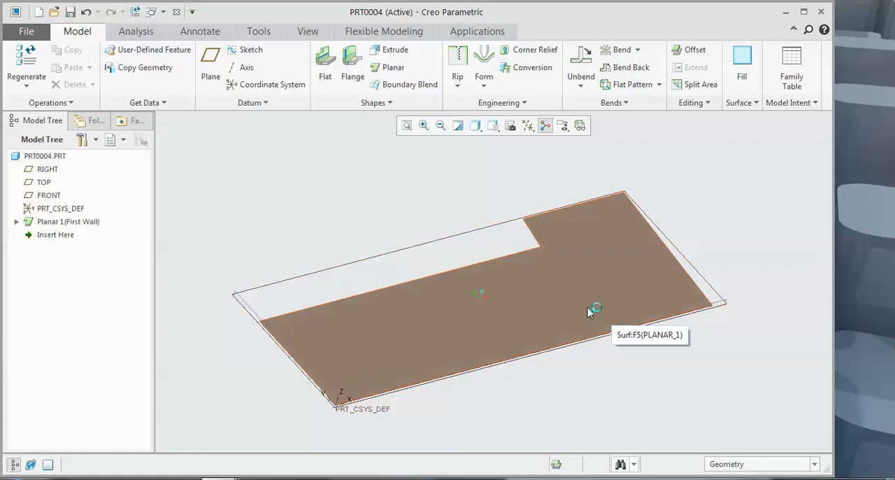
{"action": "middle_click_drag", "start_coordinate": [560, 296], "coordinate": [556, 299]}
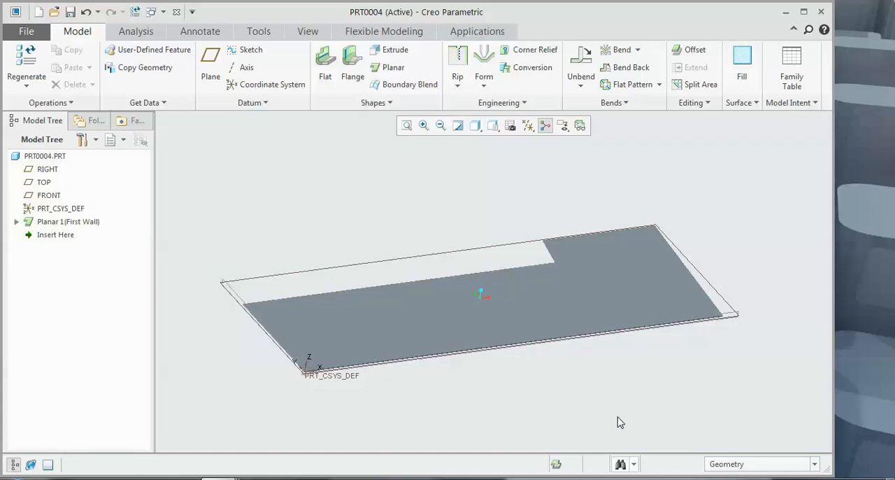
Step: Create a new solid part named prt0005 from the mmns_part_solid template instead of the default template
{"action": "left_click", "coordinate": [38, 11]}
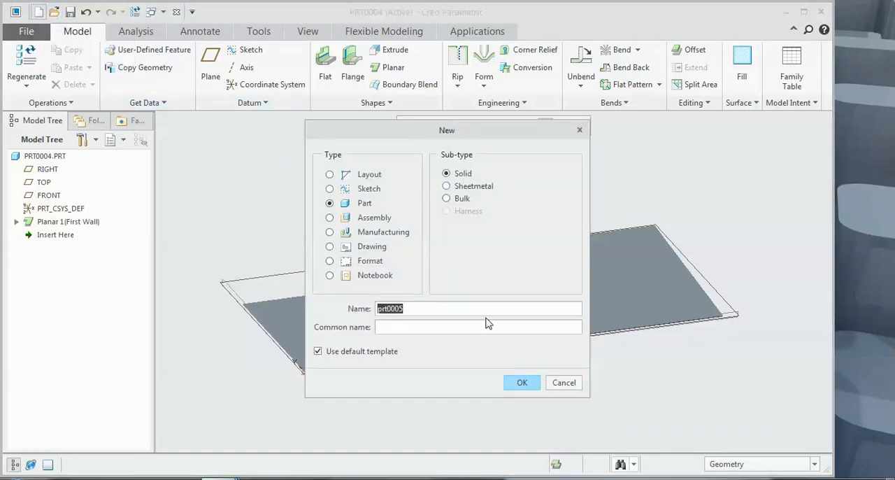
{"action": "left_click", "coordinate": [382, 349]}
{"action": "left_click", "coordinate": [518, 382]}
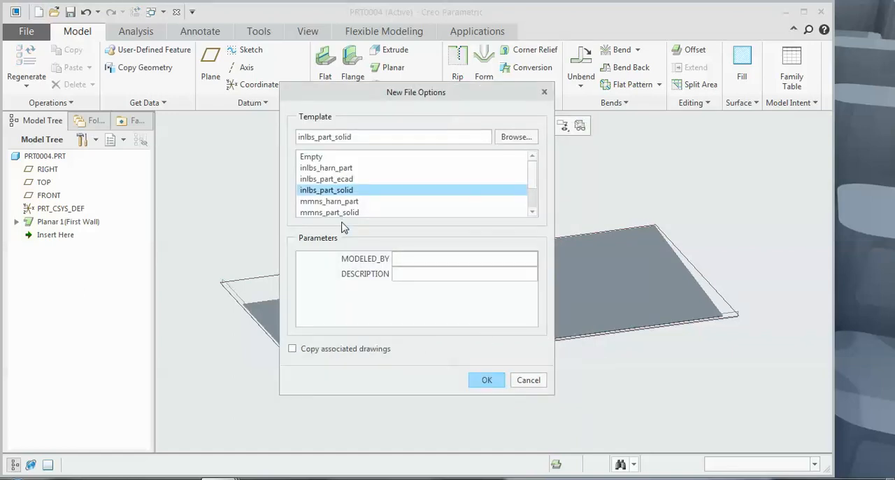
{"action": "left_click", "coordinate": [344, 213]}
{"action": "left_click", "coordinate": [484, 384]}
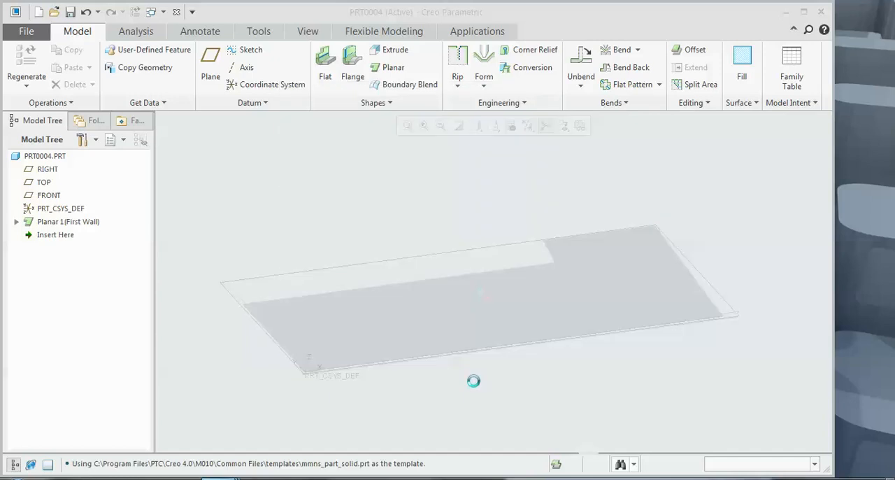
Step: Sketch a rectangle on the FRONT plane with one corner at the origin and extrude it into a solid block
{"action": "left_click", "coordinate": [331, 92]}
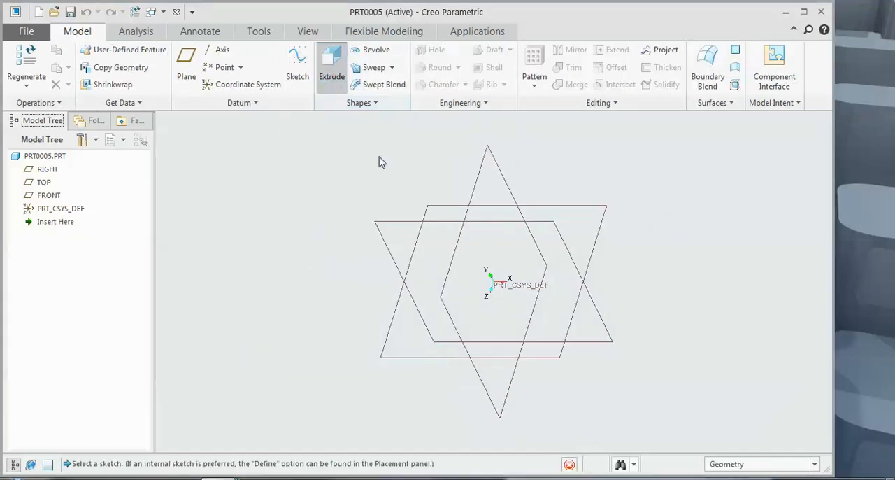
{"action": "left_click", "coordinate": [416, 221]}
{"action": "left_click", "coordinate": [529, 128]}
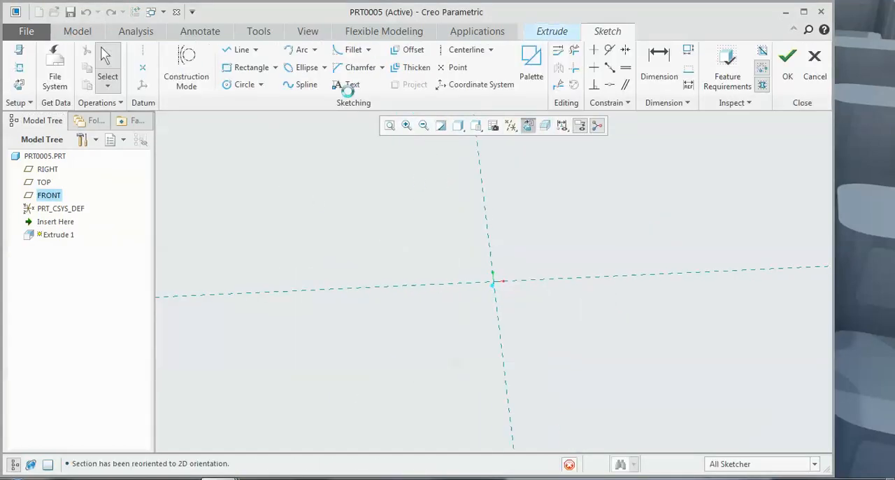
{"action": "left_click", "coordinate": [257, 69]}
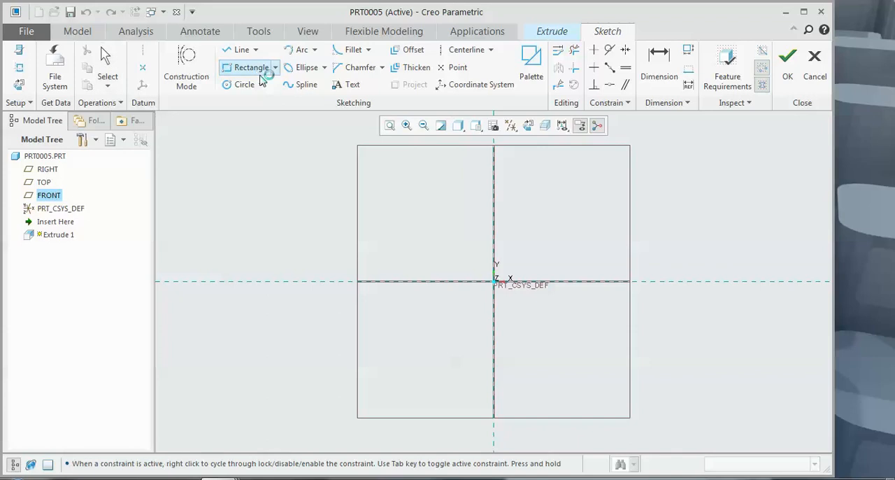
{"action": "left_click", "coordinate": [494, 281]}
{"action": "left_click", "coordinate": [678, 161]}
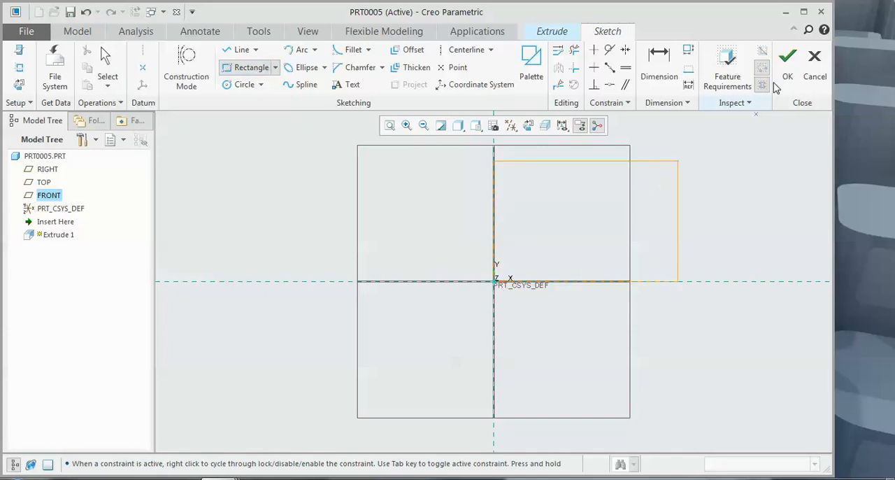
{"action": "left_click", "coordinate": [786, 67]}
{"action": "mouse_move", "coordinate": [620, 196]}
{"action": "middle_mouse_down"}
{"action": "mouse_move", "coordinate": [653, 147]}
{"action": "mouse_move", "coordinate": [650, 164]}
{"action": "mouse_move", "coordinate": [457, 90]}
{"action": "middle_mouse_up"}
{"action": "left_click", "coordinate": [390, 68]}
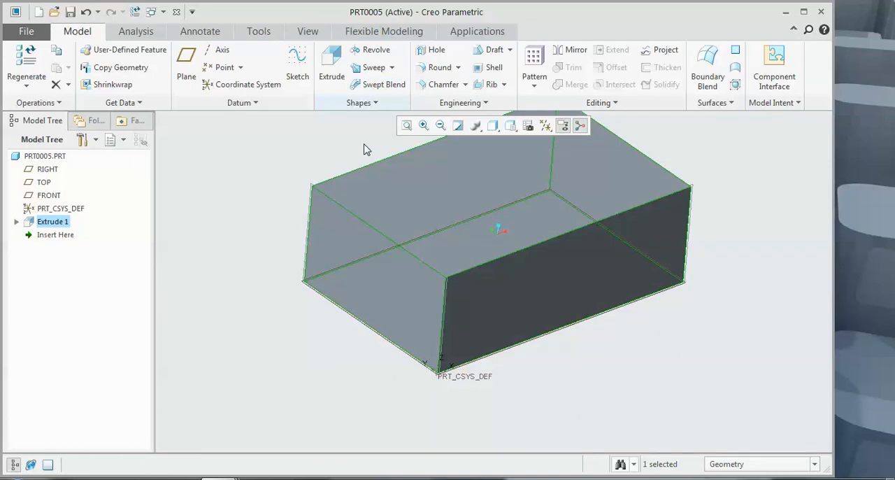
Step: Shell the block, removing its top face to make an open box
{"action": "left_click", "coordinate": [494, 67]}
{"action": "left_click", "coordinate": [455, 200]}
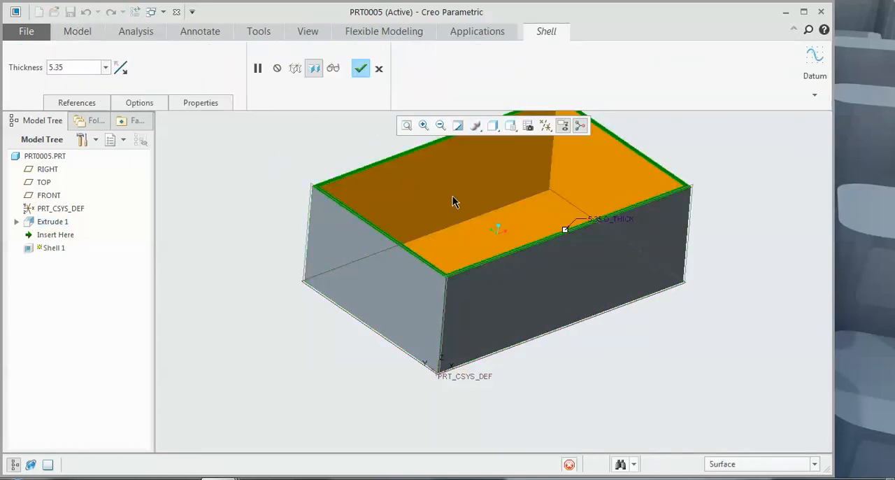
{"action": "left_click", "coordinate": [360, 68]}
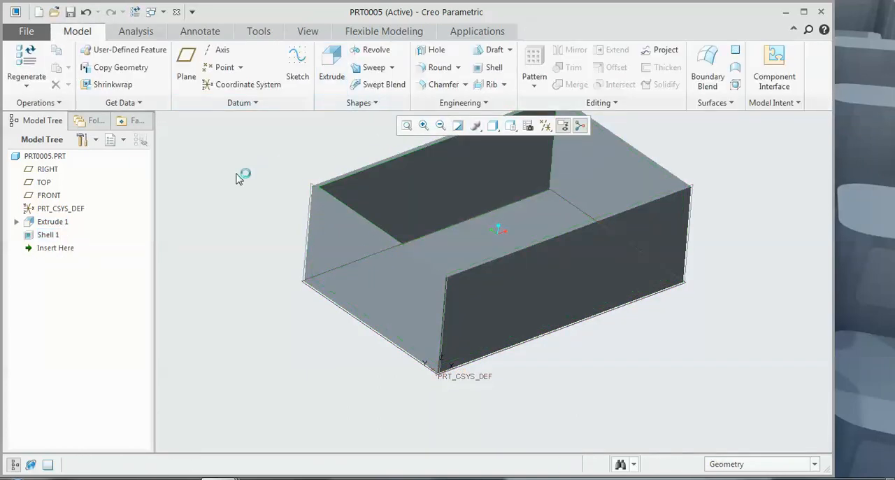
Step: Edit the shell feature and set its wall thickness to 5
{"action": "left_click", "coordinate": [373, 209]}
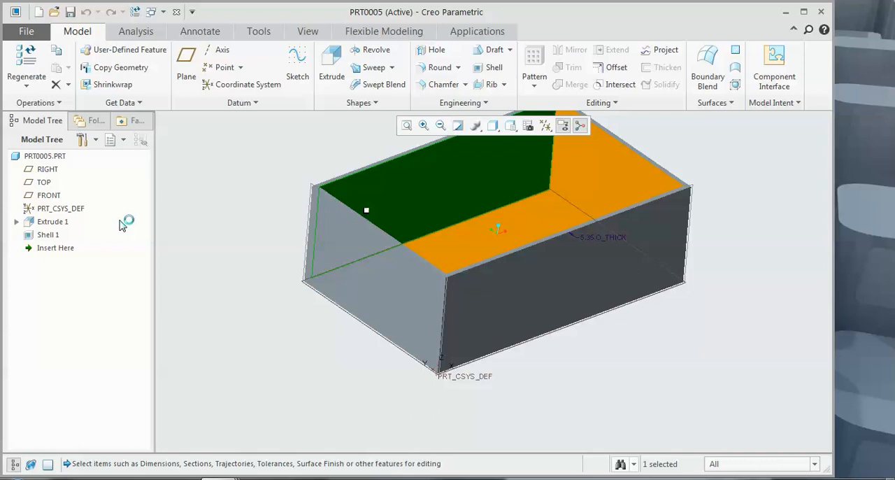
{"action": "left_click", "coordinate": [35, 239]}
{"action": "right_click", "coordinate": [35, 239]}
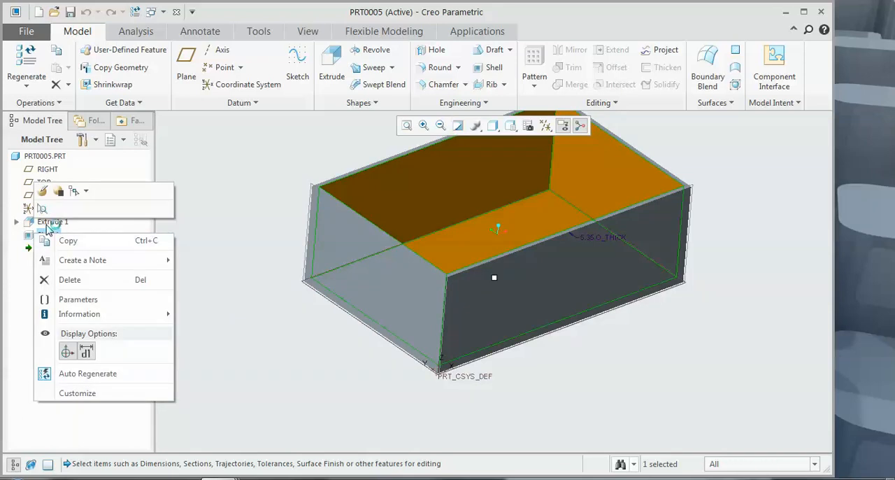
{"action": "left_click", "coordinate": [44, 195]}
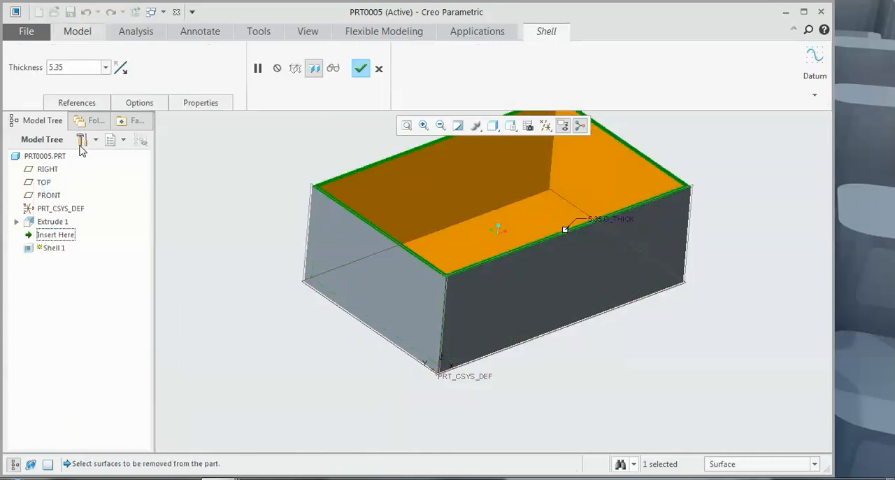
{"action": "left_click", "coordinate": [71, 68]}
{"action": "type", "text": "5"}
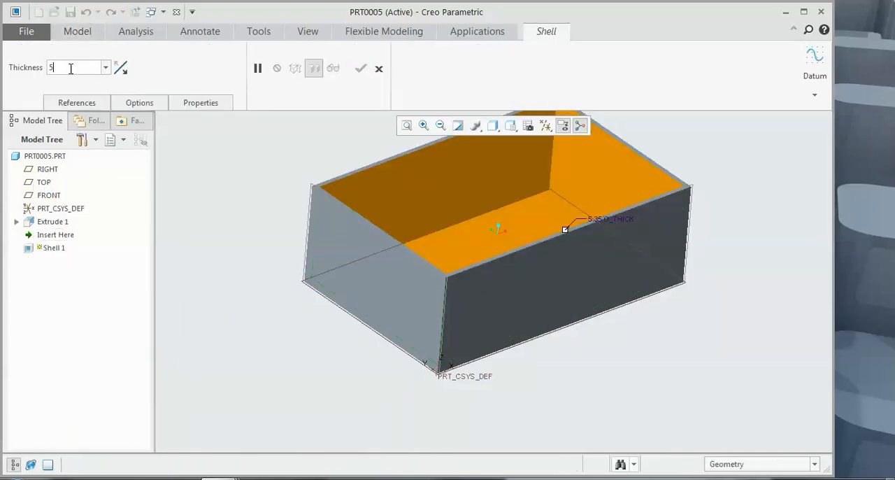
{"action": "key", "text": "Return"}
{"action": "left_click", "coordinate": [360, 68]}
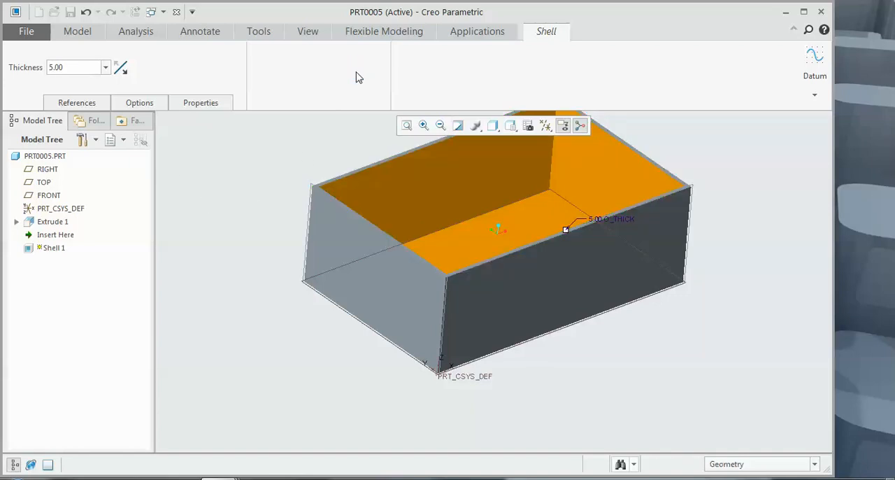
{"action": "scroll", "coordinate": [248, 281], "scroll_direction": "up", "scroll_amount": 2}
{"action": "middle_click_drag", "start_coordinate": [248, 282], "coordinate": [203, 242]}
{"action": "scroll", "coordinate": [184, 257], "scroll_direction": "down", "scroll_amount": 1}
{"action": "scroll", "coordinate": [192, 261], "scroll_direction": "up", "scroll_amount": 2}
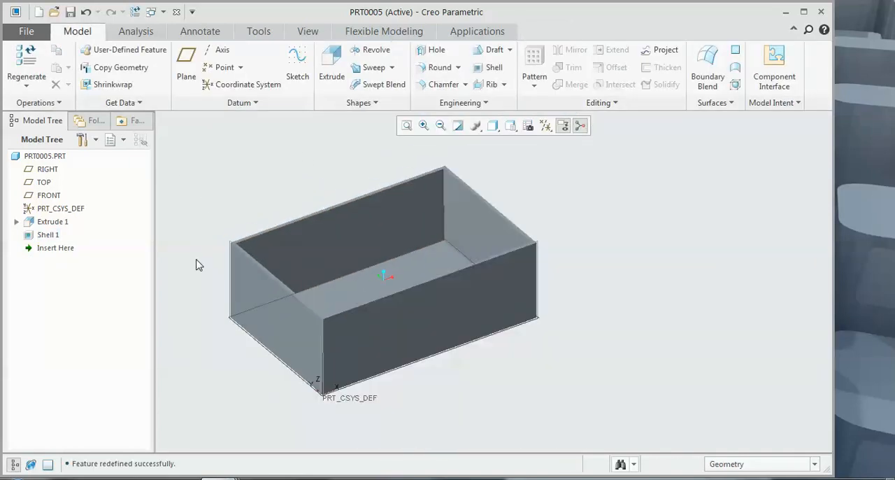
{"action": "scroll", "coordinate": [188, 254], "scroll_direction": "down", "scroll_amount": 1}
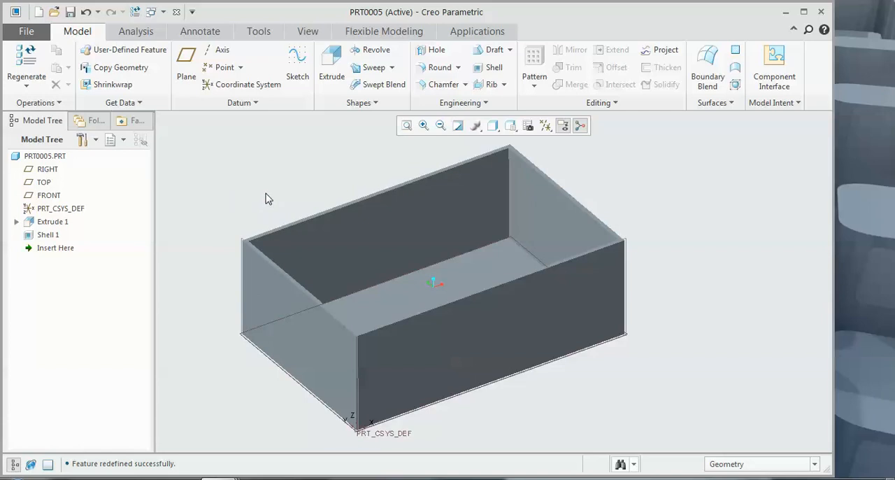
{"action": "left_click", "coordinate": [23, 33]}
{"action": "left_click", "coordinate": [22, 34]}
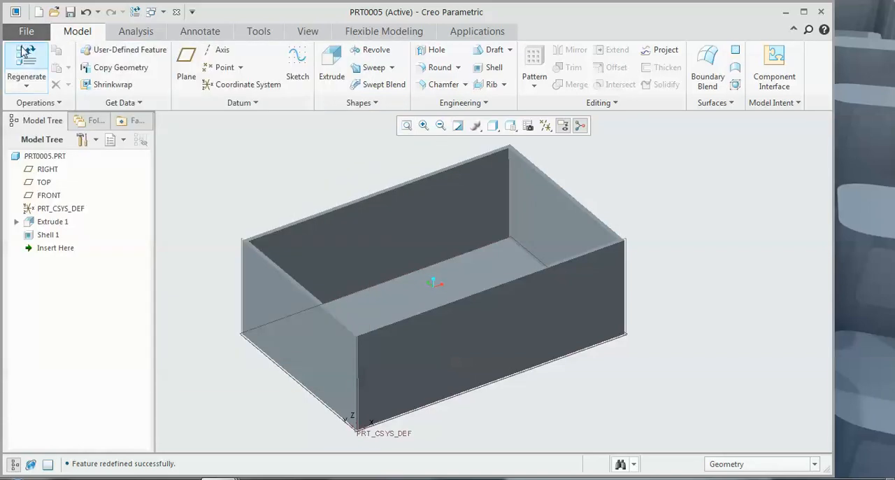
Step: Convert the solid box to a sheetmetal part using its bottom face as the driving surface, with a thickness of 5.00
{"action": "left_click", "coordinate": [37, 103]}
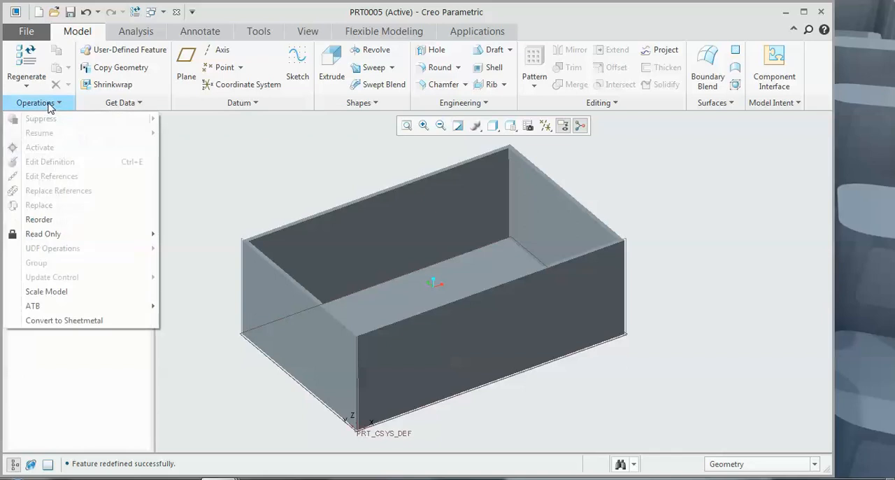
{"action": "left_click", "coordinate": [83, 322]}
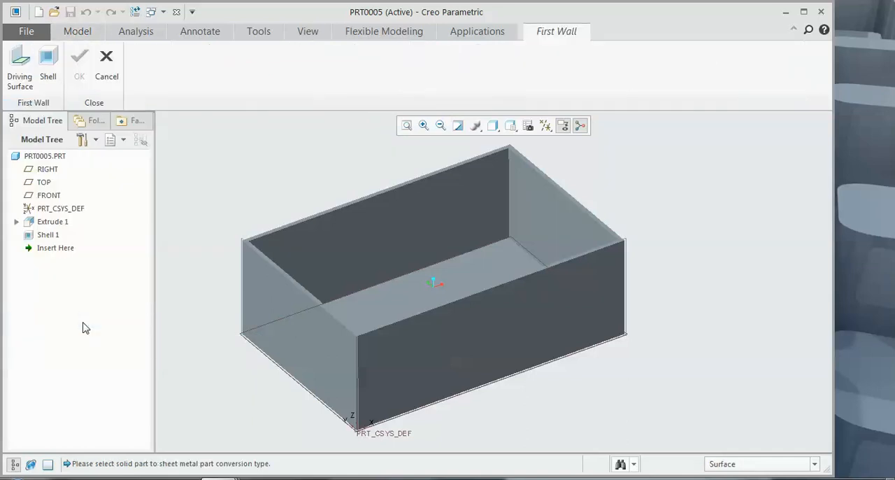
{"action": "left_click", "coordinate": [26, 75]}
{"action": "middle_click_drag", "start_coordinate": [216, 185], "coordinate": [266, 198]}
{"action": "left_click", "coordinate": [389, 317]}
{"action": "middle_click_drag", "start_coordinate": [389, 316], "coordinate": [363, 296]}
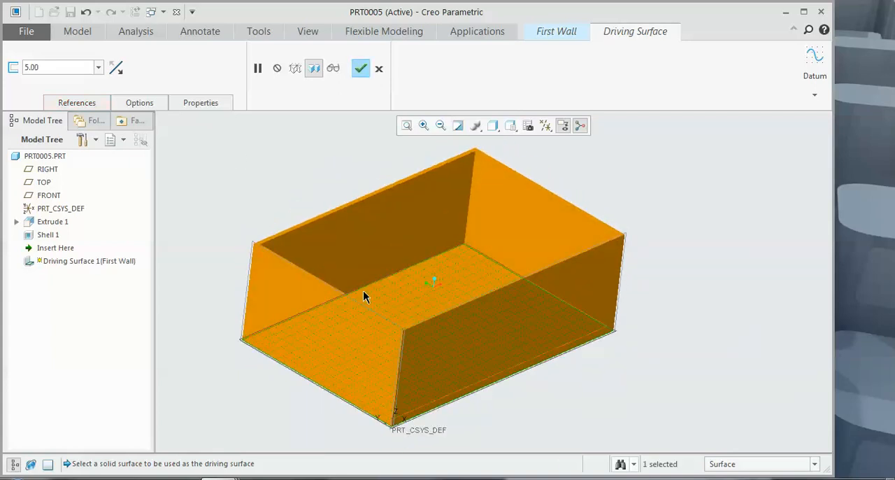
{"action": "left_click", "coordinate": [77, 103]}
{"action": "left_click", "coordinate": [98, 107]}
{"action": "left_click", "coordinate": [126, 105]}
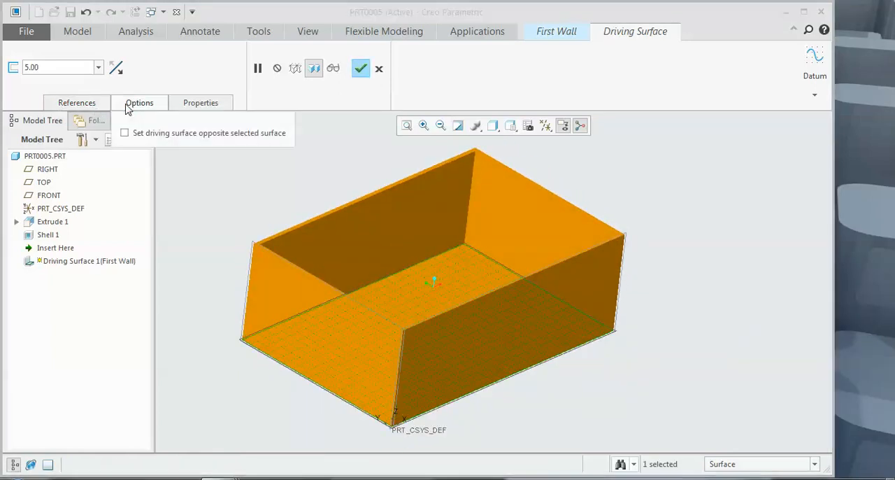
{"action": "left_click", "coordinate": [130, 105]}
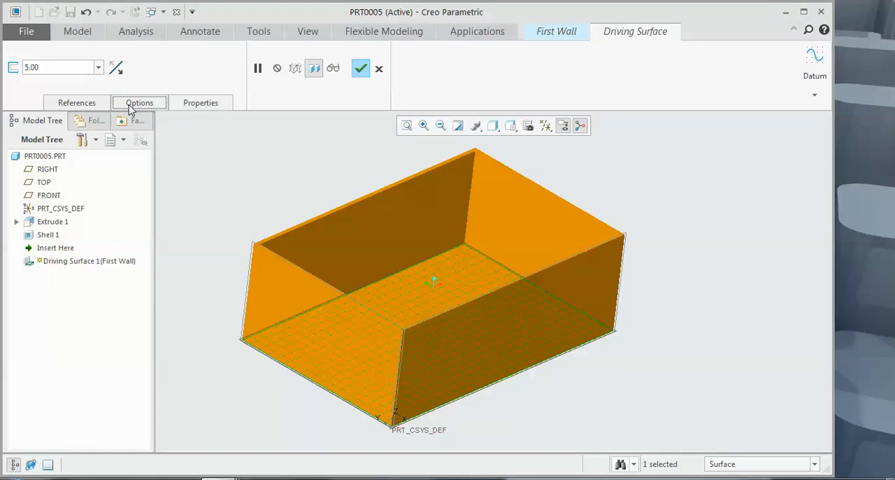
{"action": "left_click", "coordinate": [360, 69]}
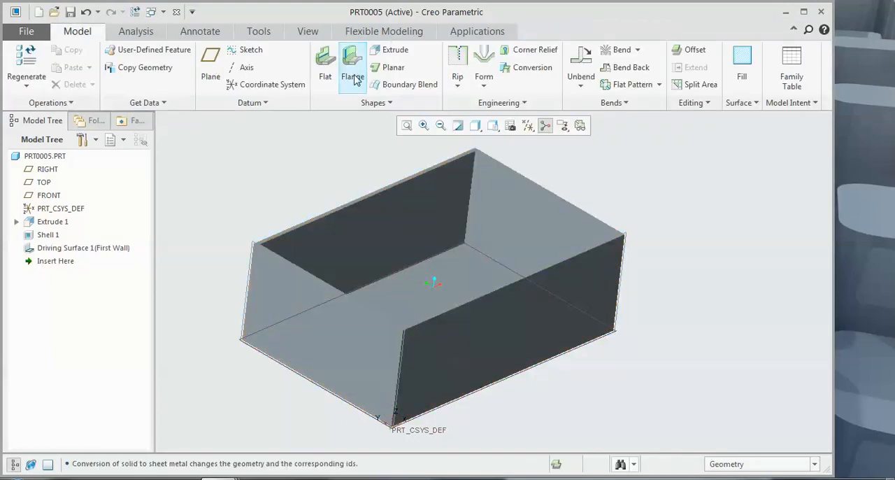
Step: Add a Conversion feature to the box that places bends on all sharp edges with an inside radius of 4
{"action": "middle_click_drag", "start_coordinate": [271, 204], "coordinate": [253, 199]}
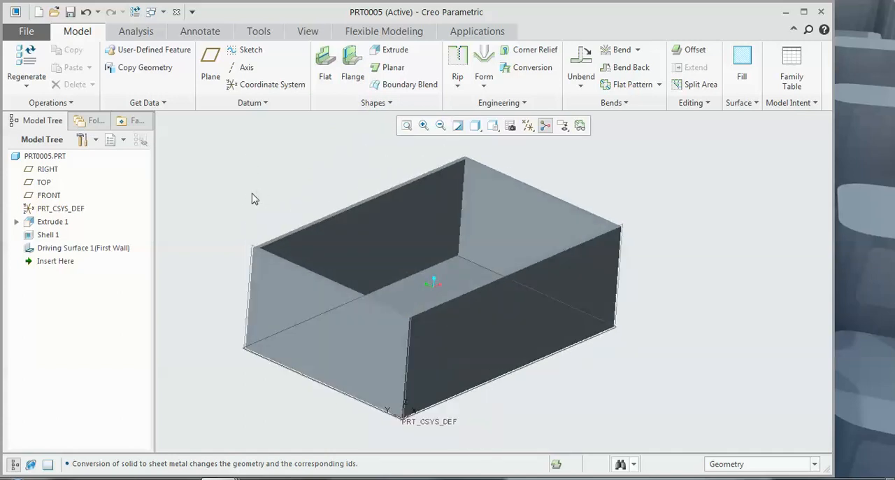
{"action": "left_click", "coordinate": [525, 73]}
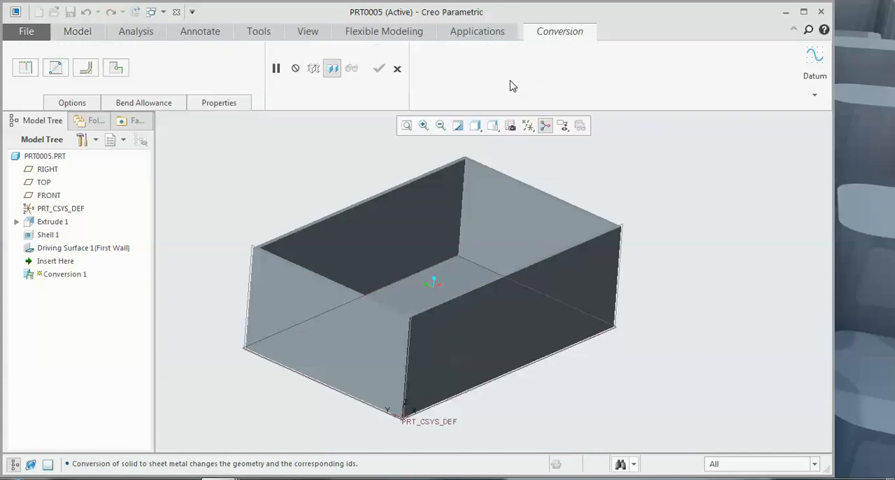
{"action": "left_click", "coordinate": [74, 106]}
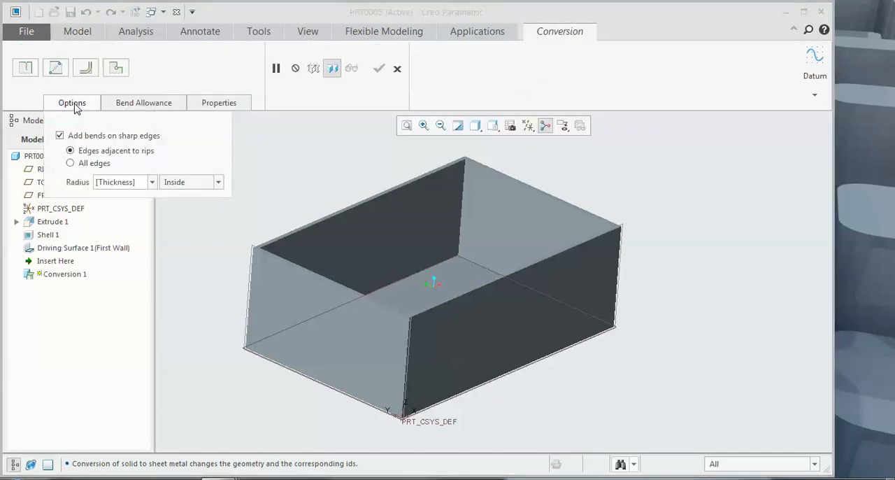
{"action": "left_click", "coordinate": [86, 163]}
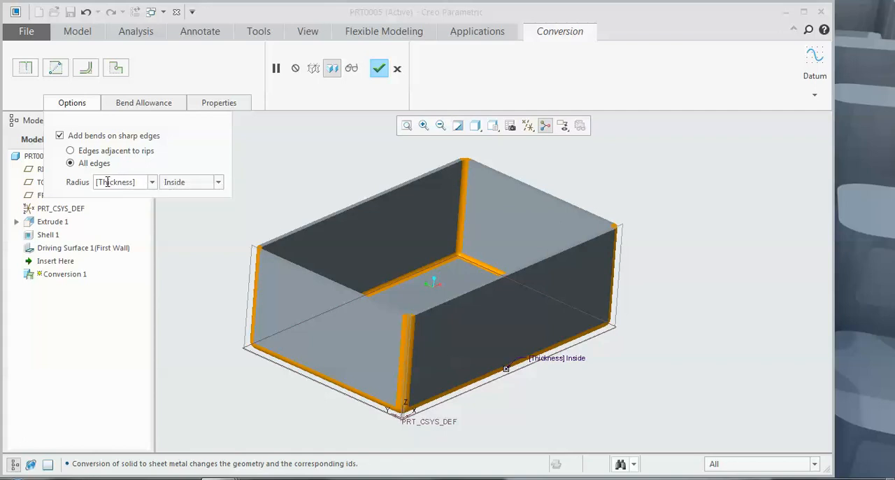
{"action": "left_click", "coordinate": [152, 182]}
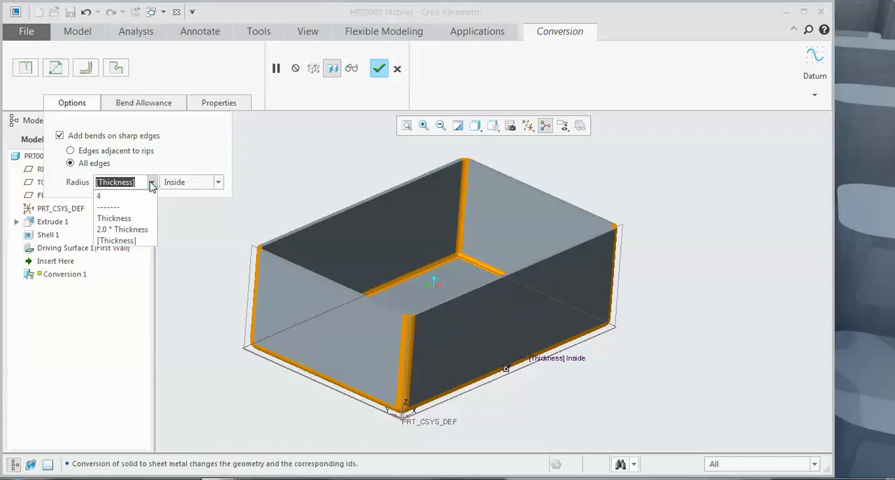
{"action": "left_click", "coordinate": [130, 194]}
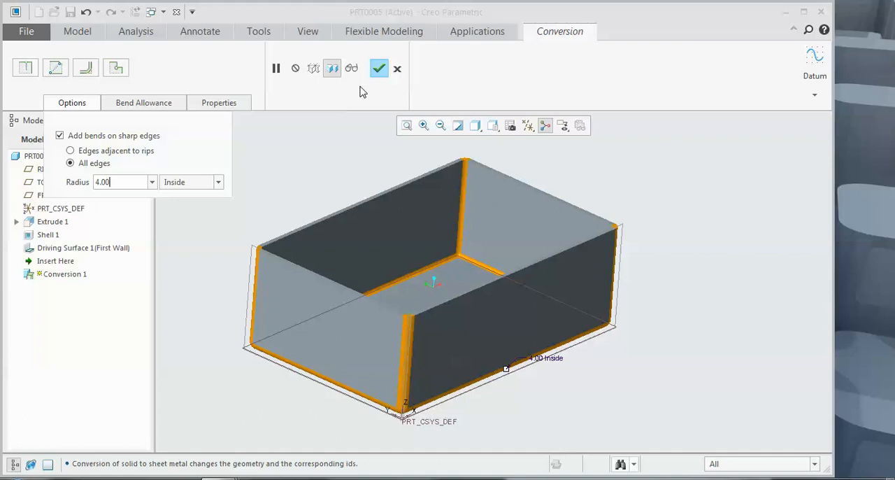
{"action": "left_click", "coordinate": [378, 70]}
{"action": "mouse_move", "coordinate": [321, 149]}
{"action": "middle_mouse_down"}
{"action": "mouse_move", "coordinate": [315, 203]}
{"action": "mouse_move", "coordinate": [317, 140]}
{"action": "middle_mouse_up"}
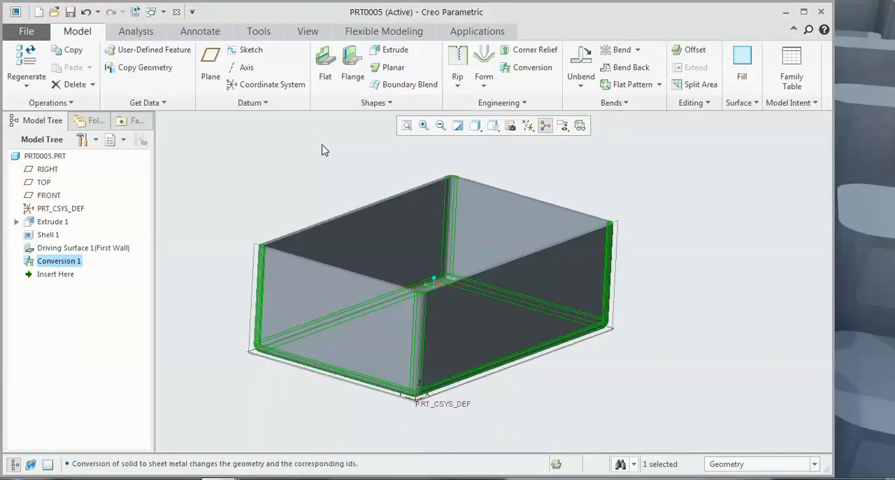
{"action": "left_click", "coordinate": [325, 199]}
{"action": "middle_click_drag", "start_coordinate": [323, 200], "coordinate": [323, 172]}
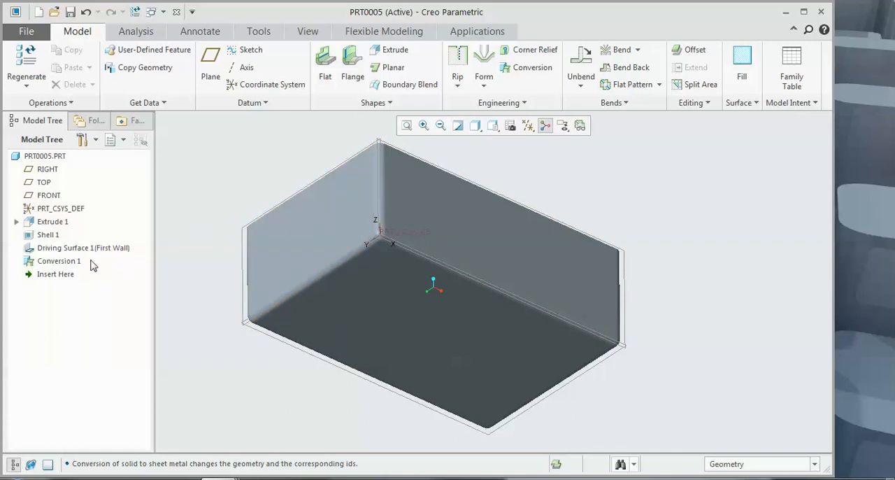
Step: Edit the box's Conversion feature and add edge rips along the four vertical corner edges
{"action": "left_click", "coordinate": [67, 260]}
{"action": "left_click", "coordinate": [87, 202]}
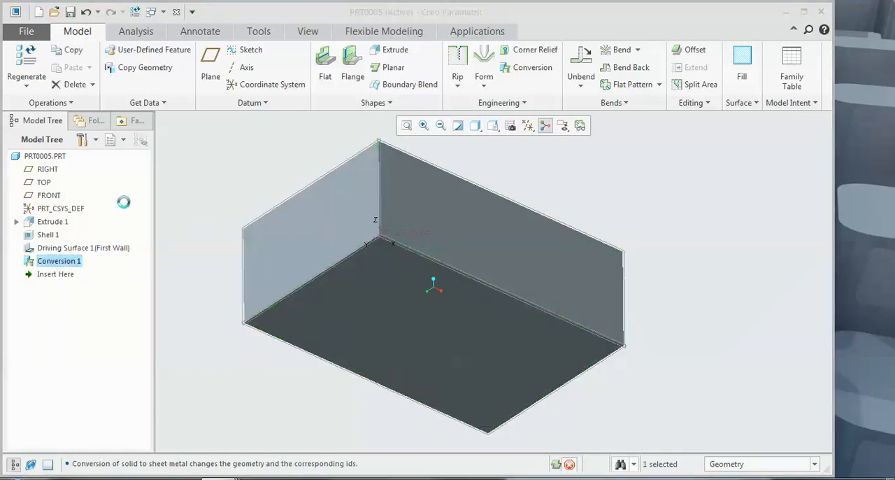
{"action": "middle_click_drag", "start_coordinate": [163, 189], "coordinate": [222, 214]}
{"action": "key", "text": "ctrl+d"}
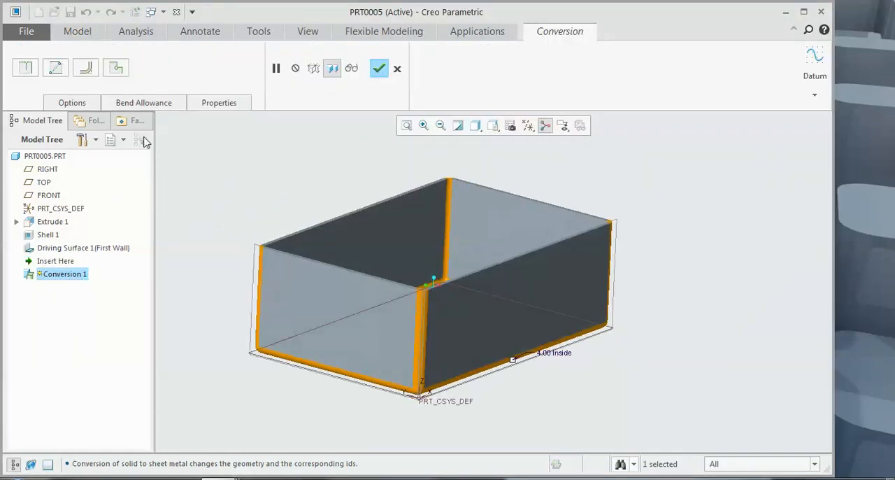
{"action": "left_click", "coordinate": [28, 71]}
{"action": "left_click", "coordinate": [423, 326]}
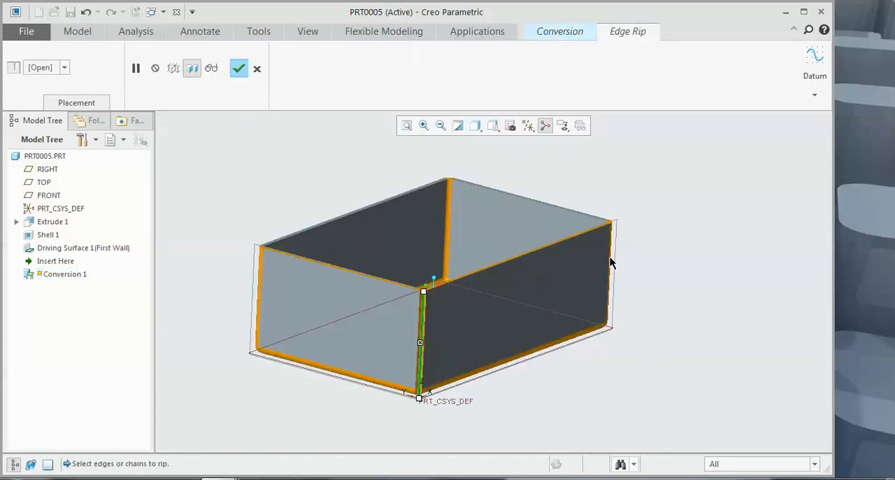
{"action": "left_click", "coordinate": [607, 265]}
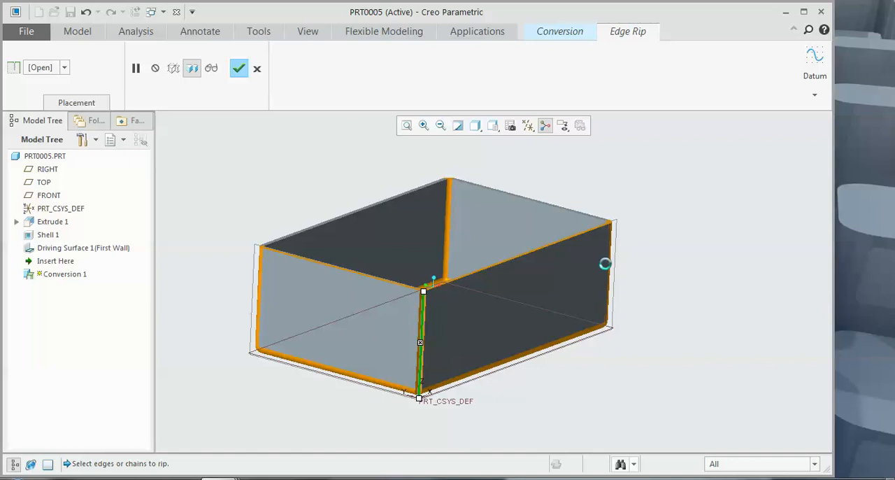
{"action": "left_click", "coordinate": [447, 204]}
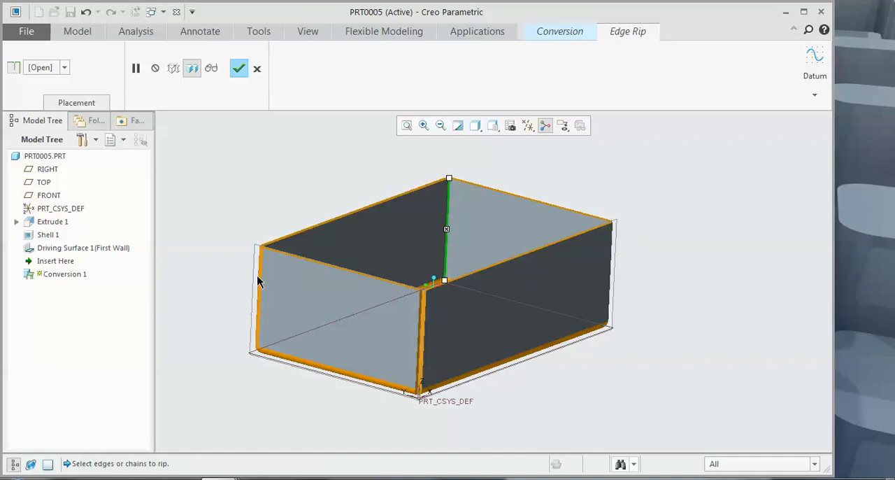
{"action": "left_click", "coordinate": [256, 282]}
{"action": "mouse_move", "coordinate": [388, 270]}
{"action": "middle_mouse_down"}
{"action": "mouse_move", "coordinate": [388, 279]}
{"action": "mouse_move", "coordinate": [386, 272]}
{"action": "middle_mouse_up"}
{"action": "left_click", "coordinate": [239, 69]}
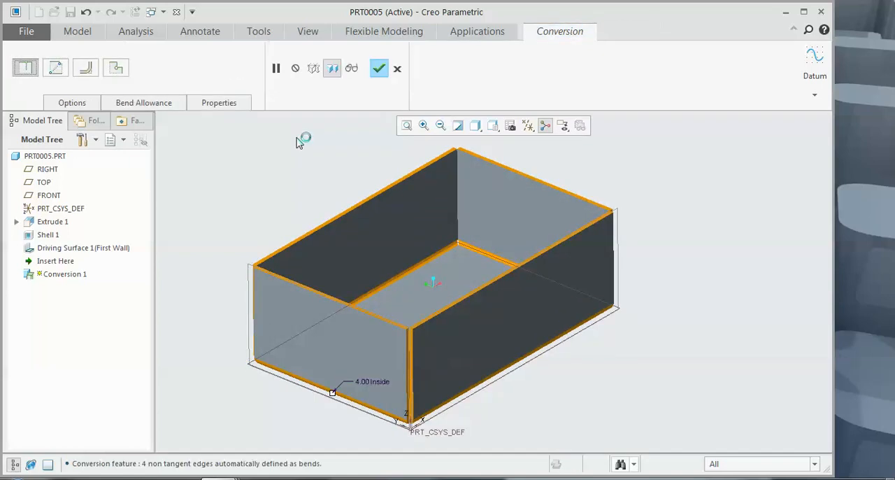
{"action": "middle_click_drag", "start_coordinate": [320, 172], "coordinate": [290, 237]}
{"action": "left_click", "coordinate": [378, 70]}
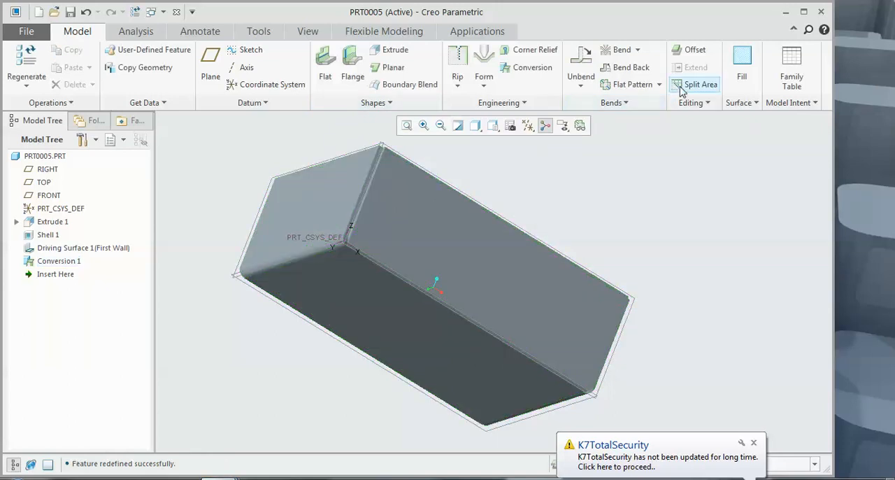
Step: Create a flat pattern of the sheetmetal box, keeping the driving surface as the fixed geometry
{"action": "left_click", "coordinate": [632, 84]}
{"action": "middle_click_drag", "start_coordinate": [496, 260], "coordinate": [461, 257]}
{"action": "scroll", "coordinate": [464, 277], "scroll_direction": "up", "scroll_amount": 3}
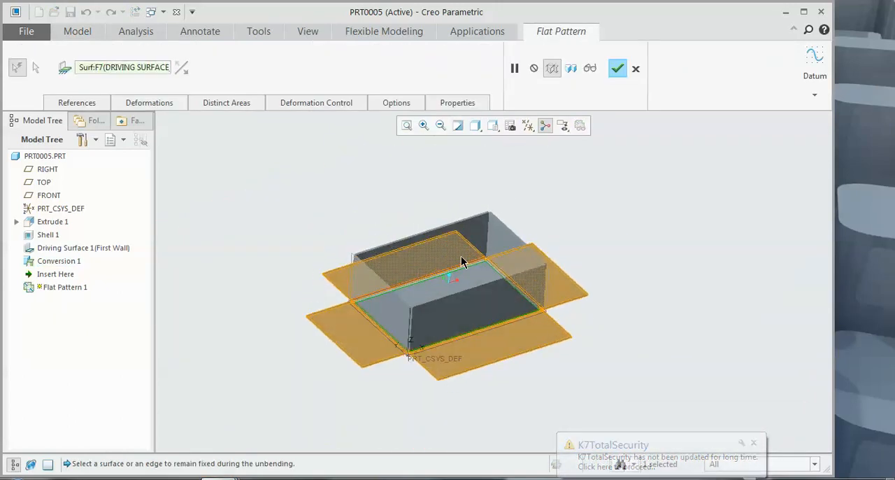
{"action": "left_click", "coordinate": [616, 67]}
{"action": "scroll", "coordinate": [396, 302], "scroll_direction": "down", "scroll_amount": 2}
{"action": "scroll", "coordinate": [396, 301], "scroll_direction": "down", "scroll_amount": 1}
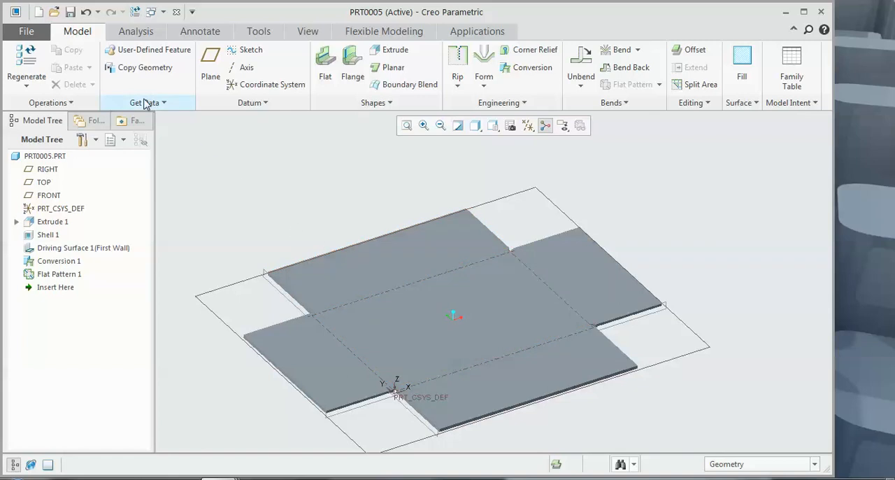
Step: Create a new solid part from the mmns_part_solid template
{"action": "left_click", "coordinate": [38, 11]}
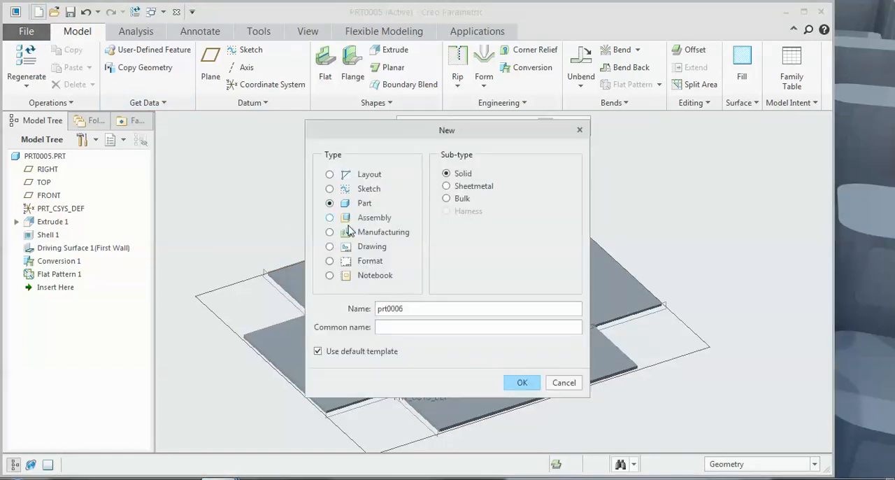
{"action": "left_click", "coordinate": [526, 382]}
{"action": "left_click", "coordinate": [333, 213]}
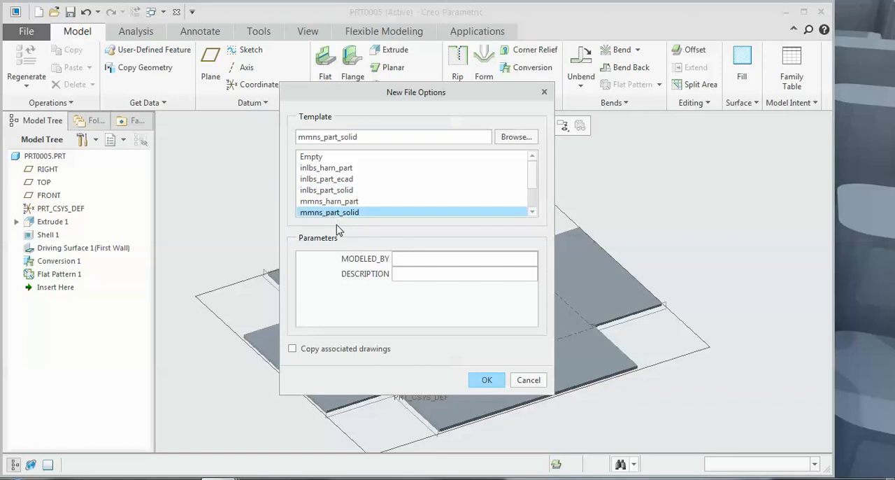
{"action": "left_click", "coordinate": [483, 380]}
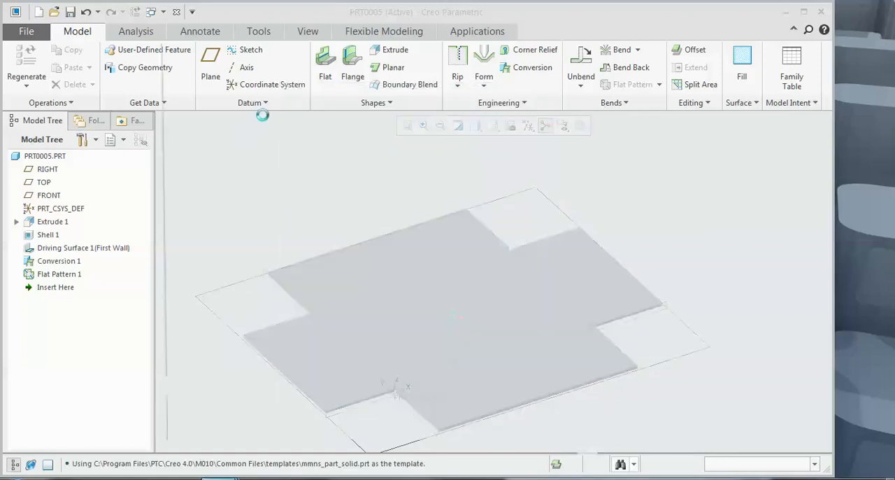
Step: Sketch a closed four-sided profile with one slanted side from the origin on the FRONT plane and extrude it 180.20
{"action": "left_click", "coordinate": [327, 67]}
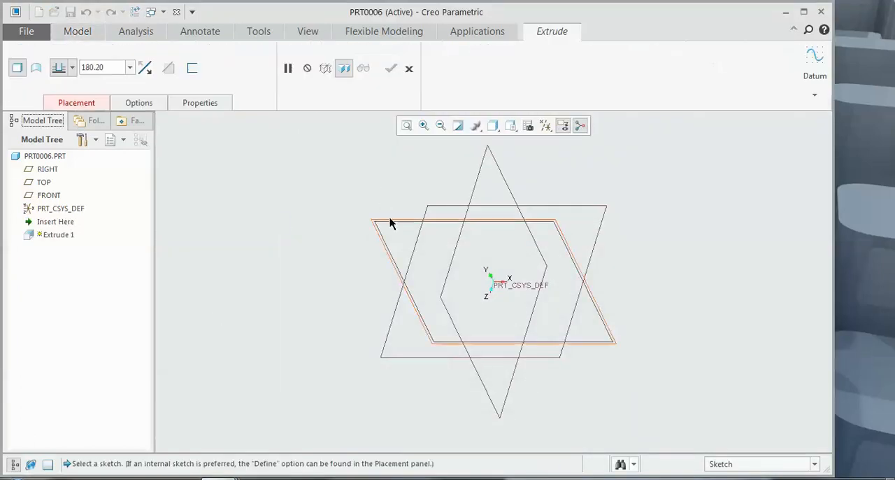
{"action": "left_click", "coordinate": [390, 220]}
{"action": "left_click", "coordinate": [529, 126]}
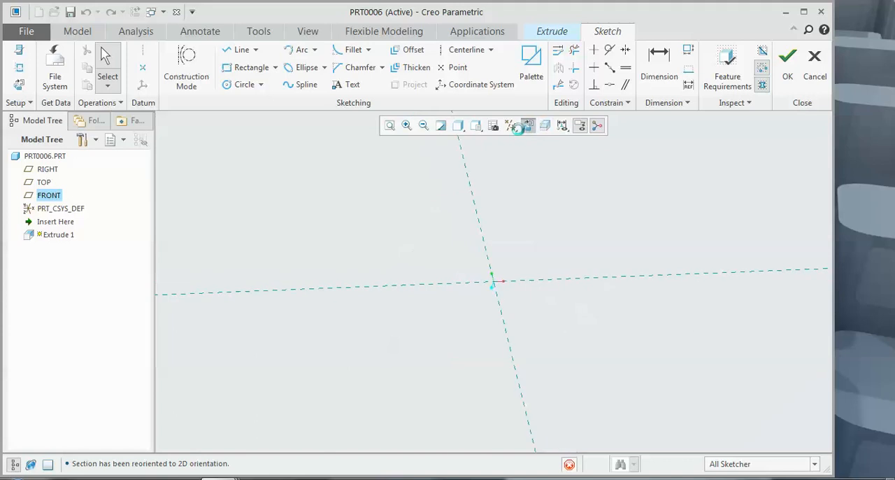
{"action": "left_click", "coordinate": [242, 49]}
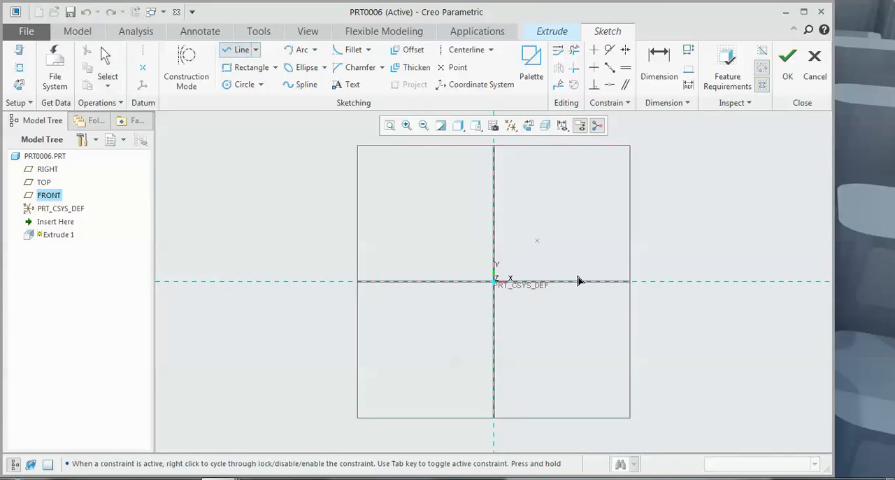
{"action": "left_click", "coordinate": [497, 283]}
{"action": "left_click", "coordinate": [666, 230]}
{"action": "left_click", "coordinate": [494, 231]}
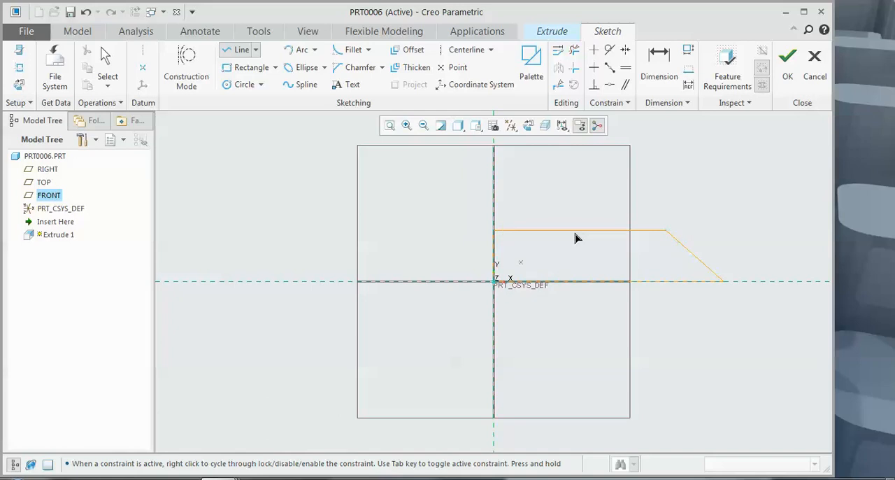
{"action": "left_click", "coordinate": [788, 60]}
{"action": "mouse_move", "coordinate": [705, 182]}
{"action": "middle_mouse_down"}
{"action": "mouse_move", "coordinate": [699, 194]}
{"action": "mouse_move", "coordinate": [670, 189]}
{"action": "mouse_move", "coordinate": [682, 195]}
{"action": "middle_mouse_up"}
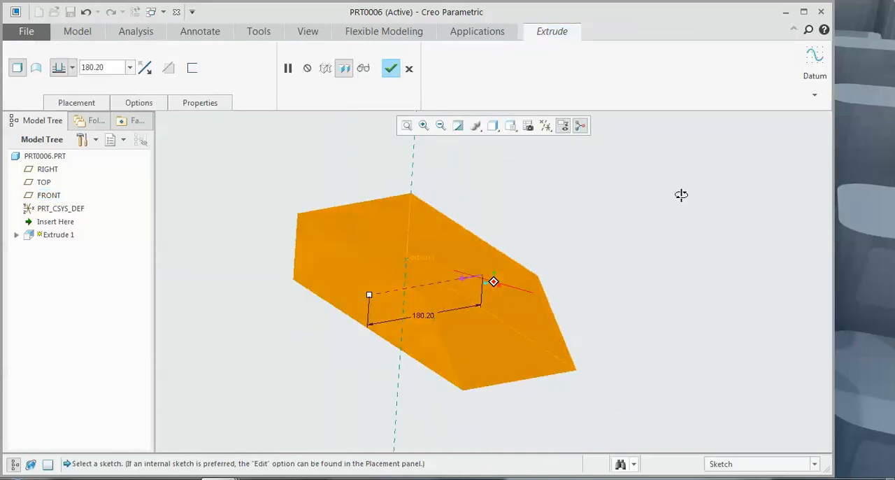
{"action": "left_click", "coordinate": [391, 68]}
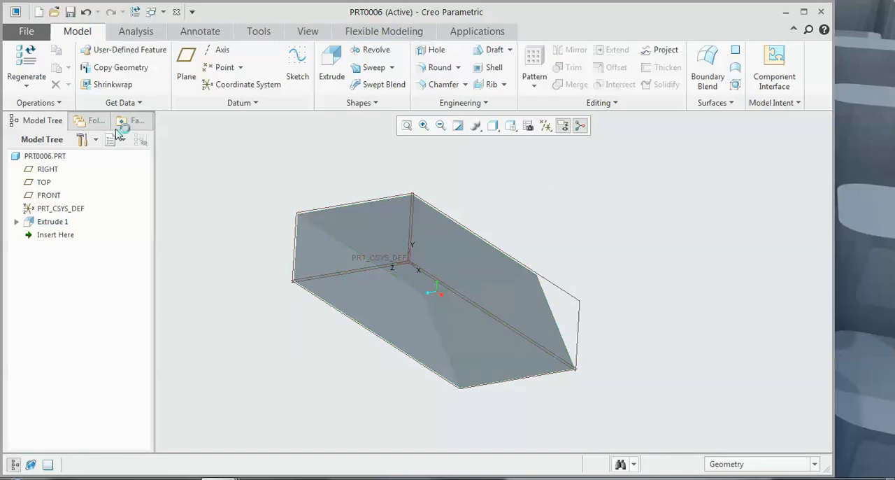
Step: Convert the solid to sheetmetal by shelling it, removing the bottom face and the straight end face, with a thickness of 5.94
{"action": "left_click", "coordinate": [51, 105]}
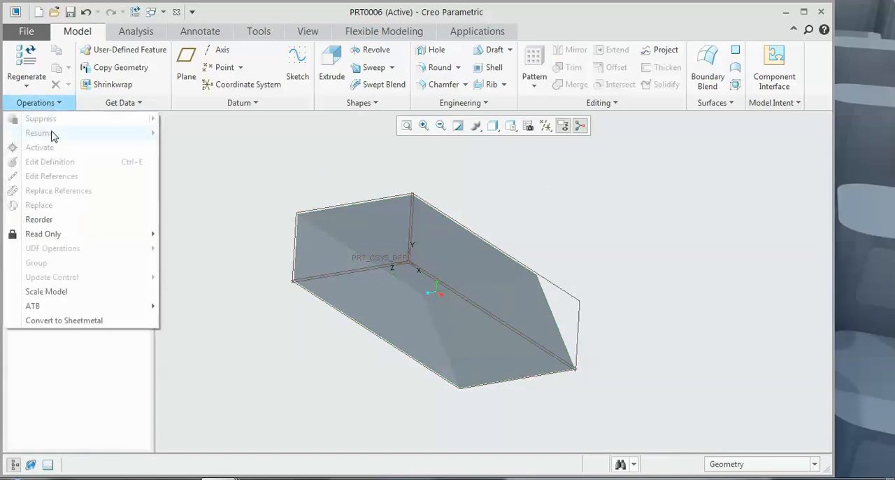
{"action": "left_click", "coordinate": [83, 321]}
{"action": "left_click", "coordinate": [48, 63]}
{"action": "left_click", "coordinate": [360, 316]}
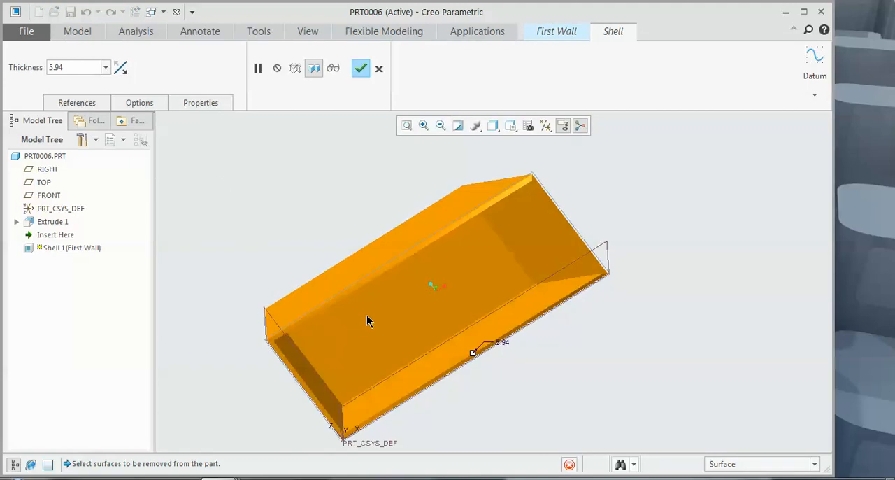
{"action": "middle_click_drag", "start_coordinate": [382, 299], "coordinate": [413, 277]}
{"action": "middle_click_drag", "start_coordinate": [333, 336], "coordinate": [414, 336]}
{"action": "left_click", "coordinate": [418, 322]}
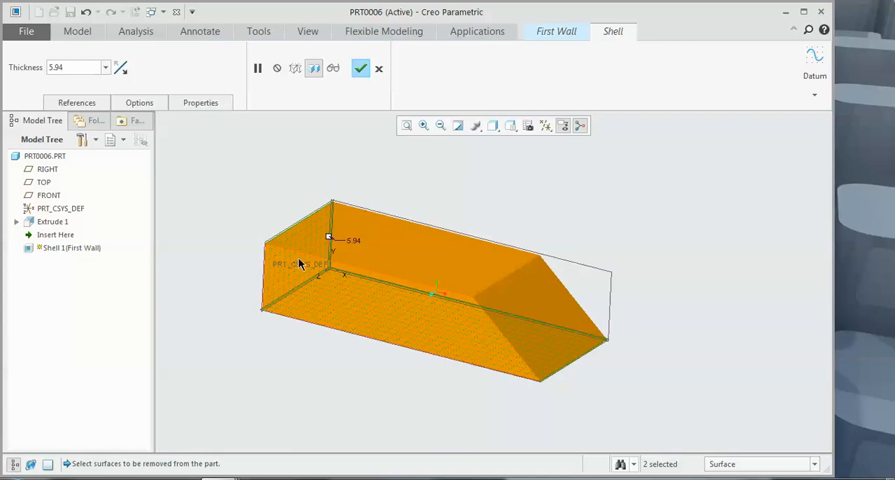
{"action": "left_click", "coordinate": [362, 72]}
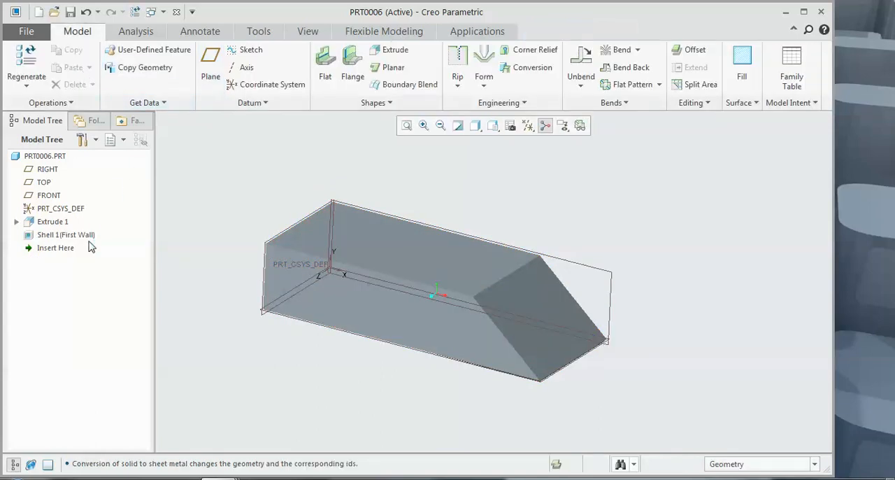
Step: Start a Conversion feature on the shelled part and define edge rips along both side edges of the sloped end wall
{"action": "left_click", "coordinate": [90, 236]}
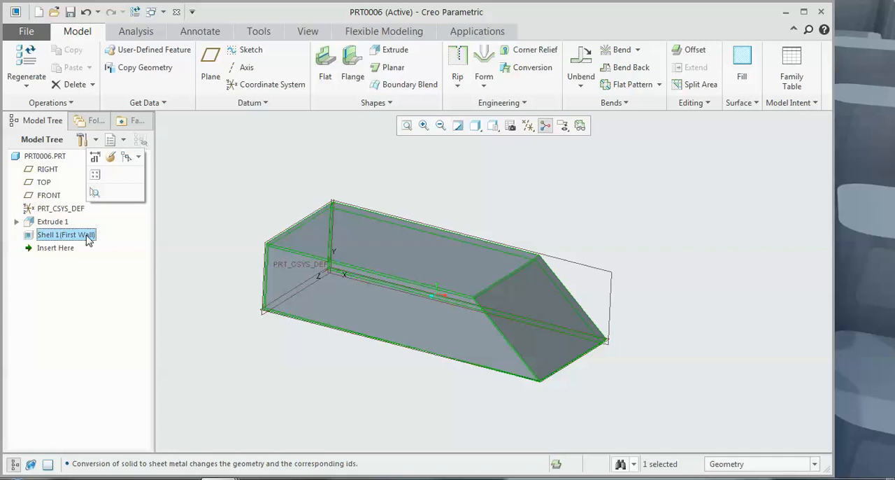
{"action": "left_click", "coordinate": [518, 68]}
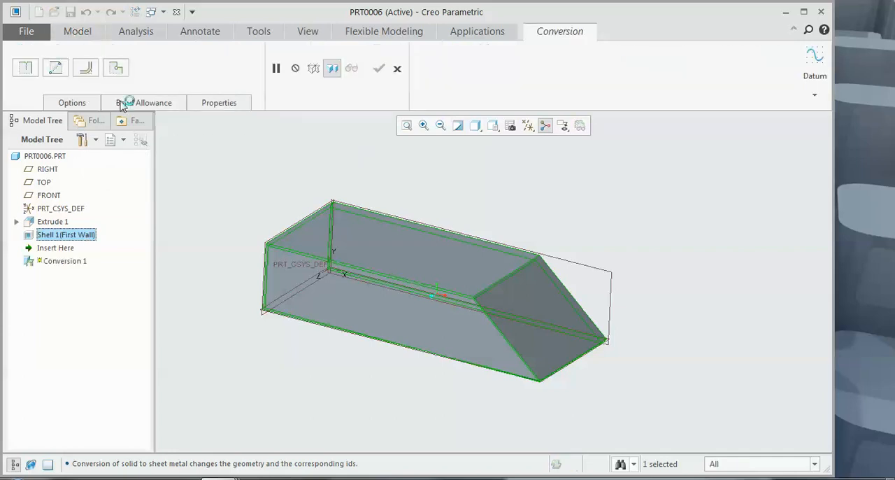
{"action": "left_click", "coordinate": [26, 68]}
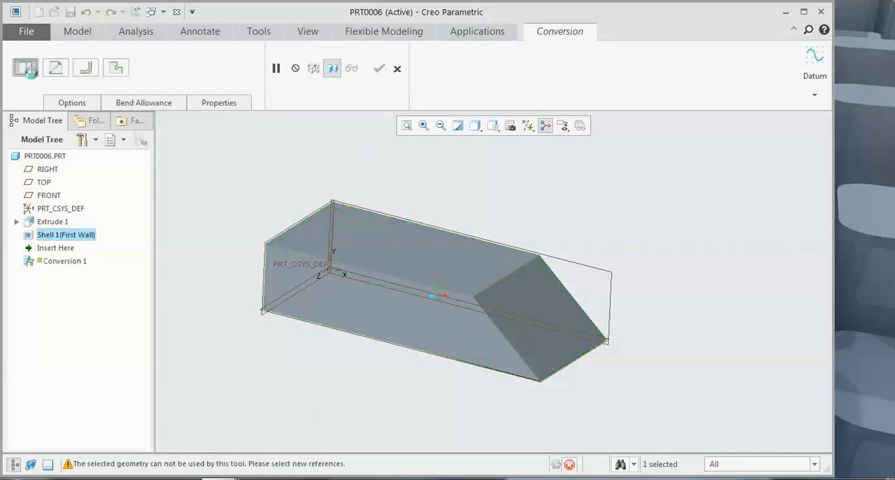
{"action": "left_click", "coordinate": [493, 325]}
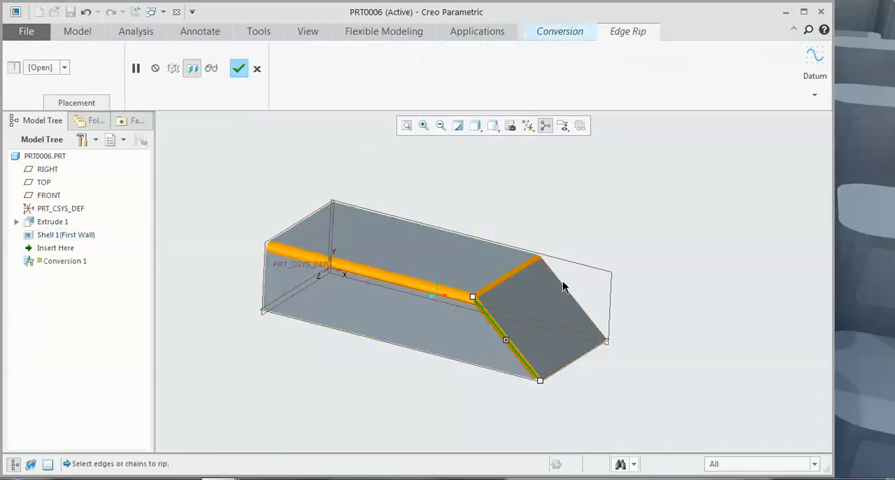
{"action": "middle_click_drag", "start_coordinate": [561, 282], "coordinate": [614, 250]}
{"action": "middle_click", "coordinate": [614, 250]}
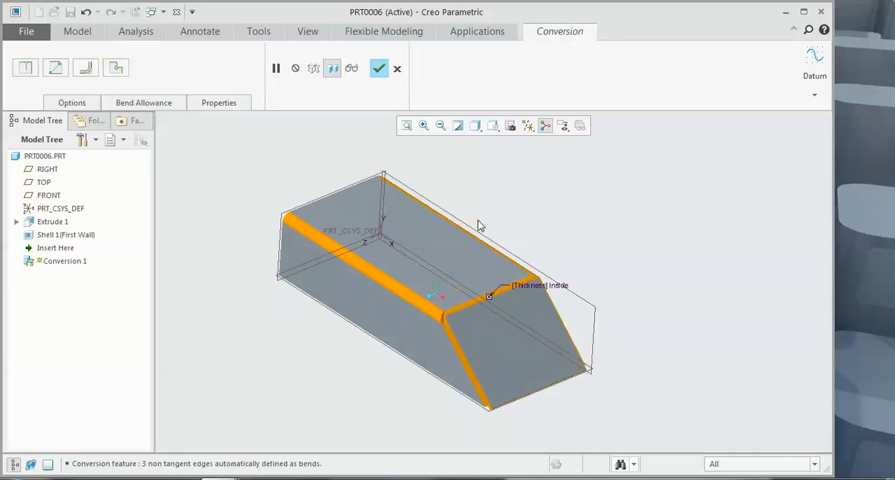
Step: Complete the conversion with its edge rips and flatten the part with a Flat Pattern that keeps the top face fixed
{"action": "left_click", "coordinate": [379, 68]}
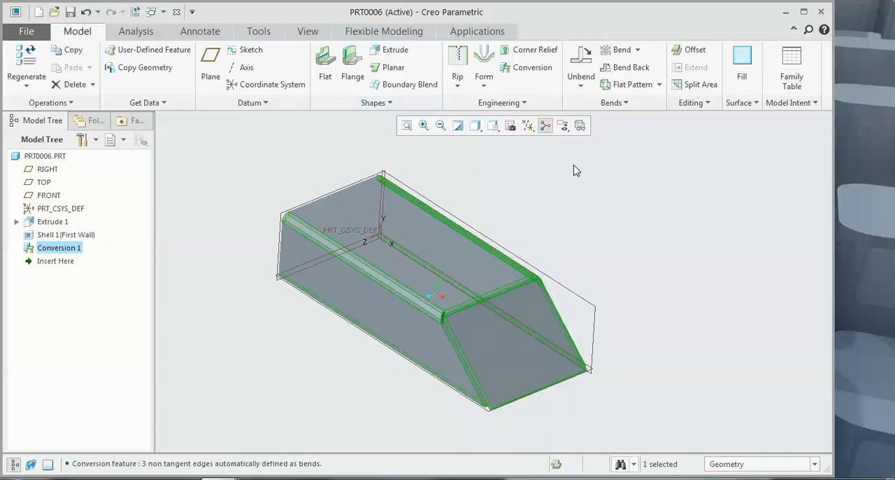
{"action": "left_click", "coordinate": [643, 85]}
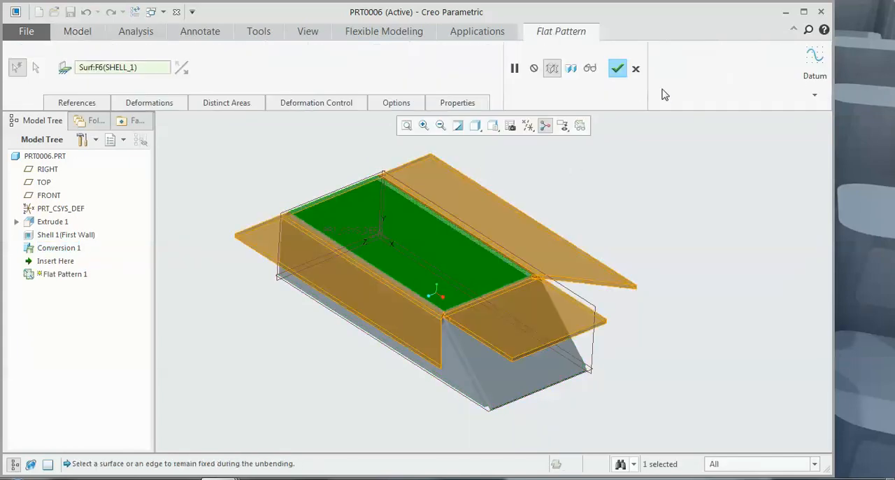
{"action": "left_click", "coordinate": [617, 69]}
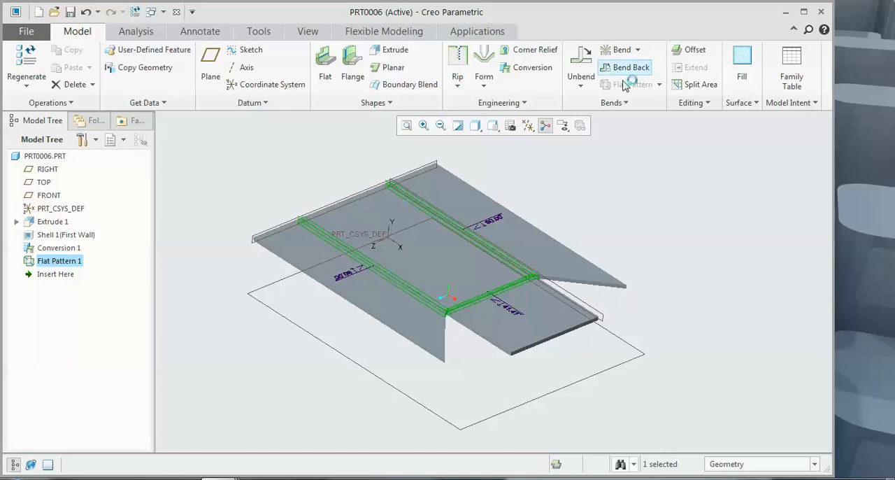
{"action": "left_click", "coordinate": [370, 431]}
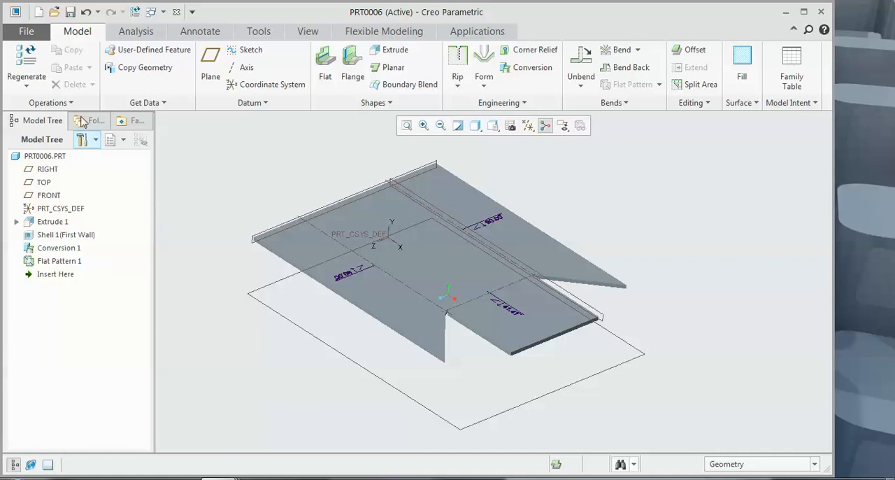
Step: Create another solid part from the mmns_part_solid template
{"action": "left_click", "coordinate": [38, 12]}
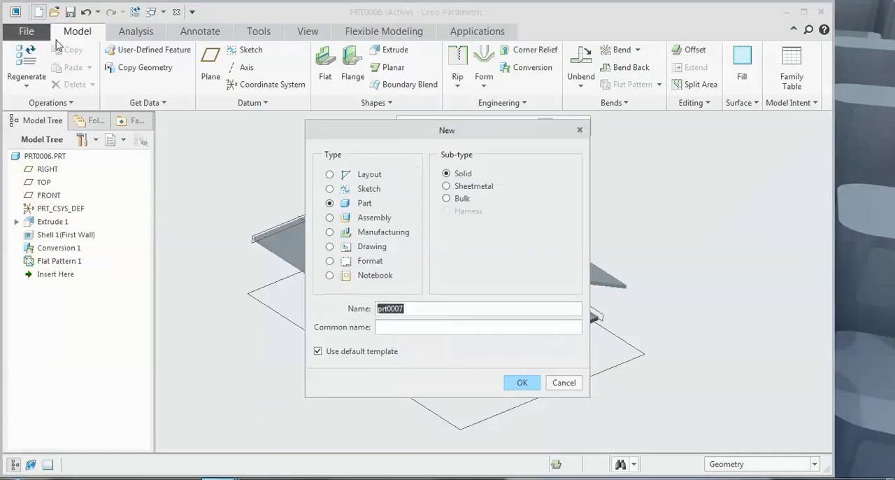
{"action": "left_click", "coordinate": [346, 203]}
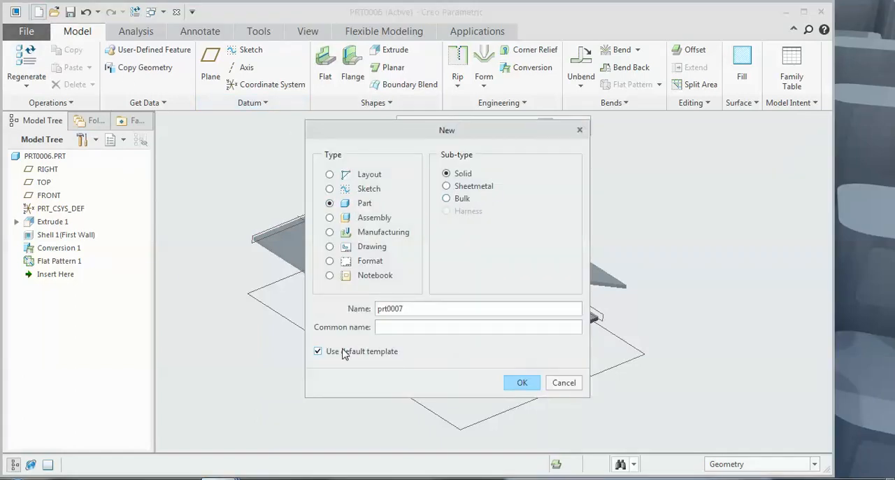
{"action": "left_click", "coordinate": [522, 382]}
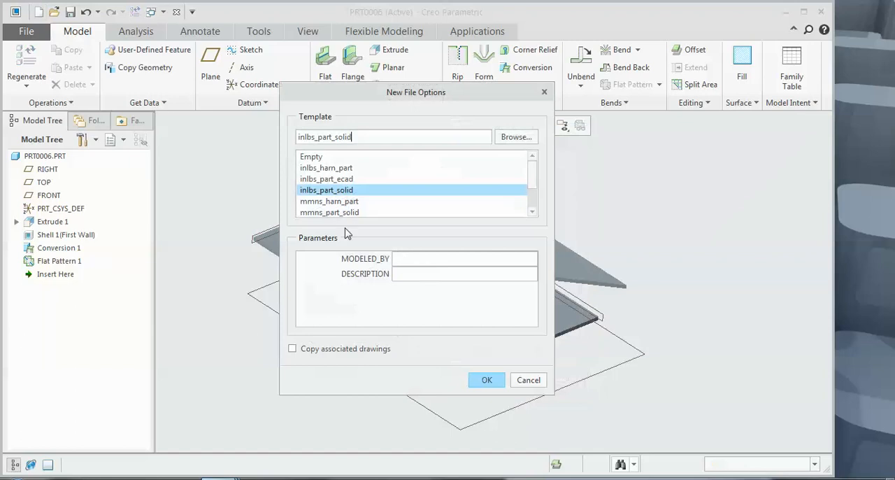
{"action": "left_click", "coordinate": [334, 213]}
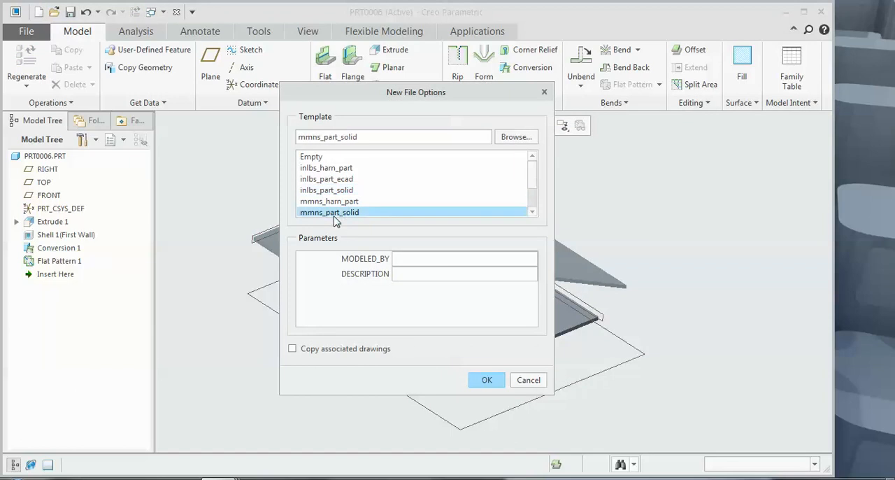
{"action": "left_click", "coordinate": [486, 381]}
Step: Sketch a center rectangle at the origin on the FRONT plane and extrude it 144.71 into a block
{"action": "left_click", "coordinate": [324, 62]}
{"action": "left_click", "coordinate": [386, 219]}
{"action": "left_click", "coordinate": [495, 126]}
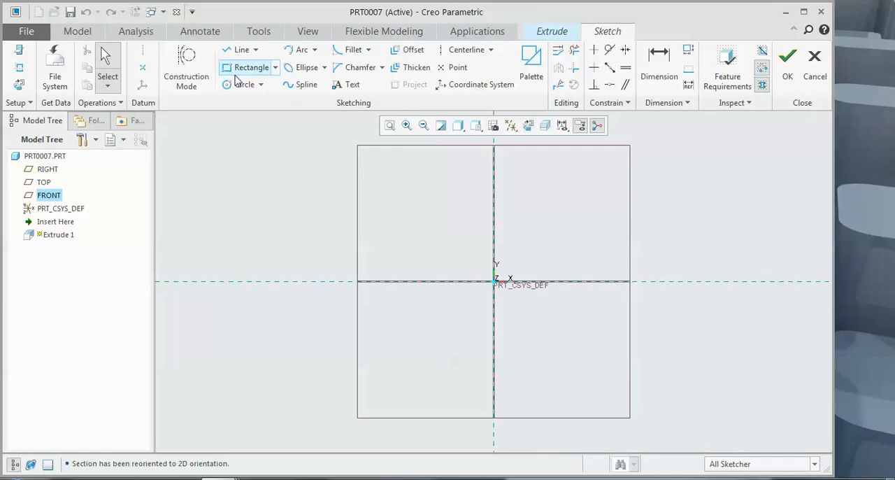
{"action": "left_click", "coordinate": [276, 67]}
{"action": "left_click", "coordinate": [272, 113]}
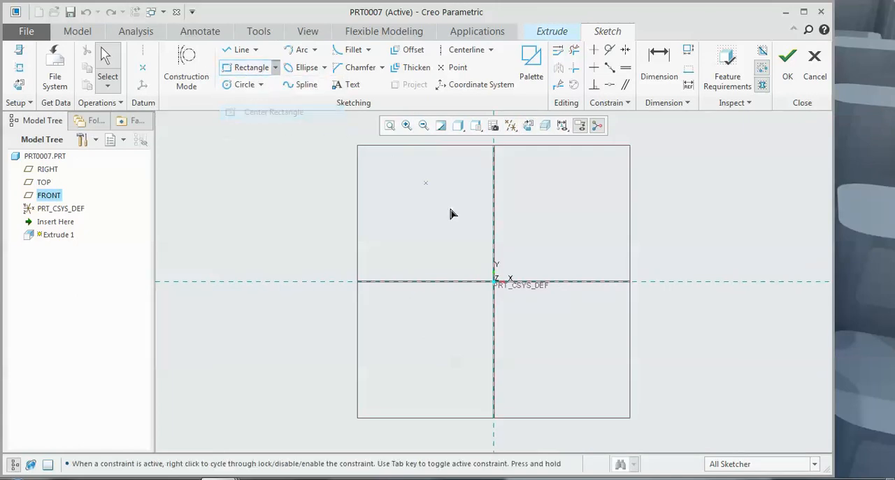
{"action": "left_click", "coordinate": [494, 281]}
{"action": "left_click", "coordinate": [601, 175]}
{"action": "left_click", "coordinate": [788, 68]}
{"action": "mouse_move", "coordinate": [597, 207]}
{"action": "middle_mouse_down"}
{"action": "mouse_move", "coordinate": [574, 169]}
{"action": "mouse_move", "coordinate": [603, 180]}
{"action": "middle_mouse_up"}
{"action": "left_click", "coordinate": [392, 69]}
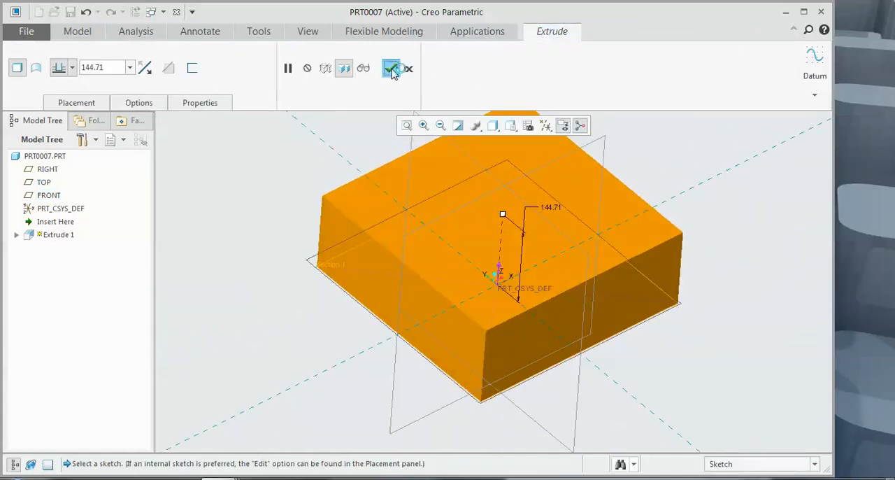
Step: Sketch a smaller center rectangle at the origin on the block's top face and extrude it upward 145.66
{"action": "scroll", "coordinate": [263, 351], "scroll_direction": "up", "scroll_amount": 5}
{"action": "scroll", "coordinate": [250, 302], "scroll_direction": "down", "scroll_amount": 5}
{"action": "left_click", "coordinate": [226, 166]}
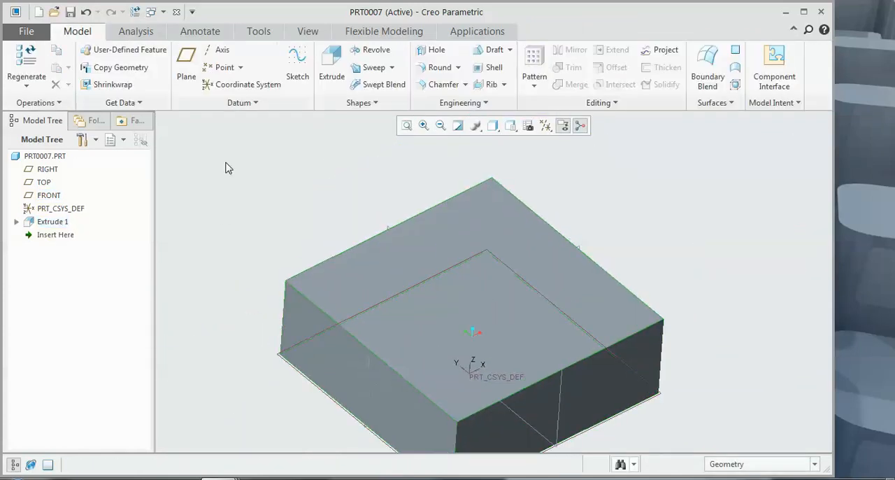
{"action": "left_click", "coordinate": [332, 63]}
{"action": "left_click", "coordinate": [359, 275]}
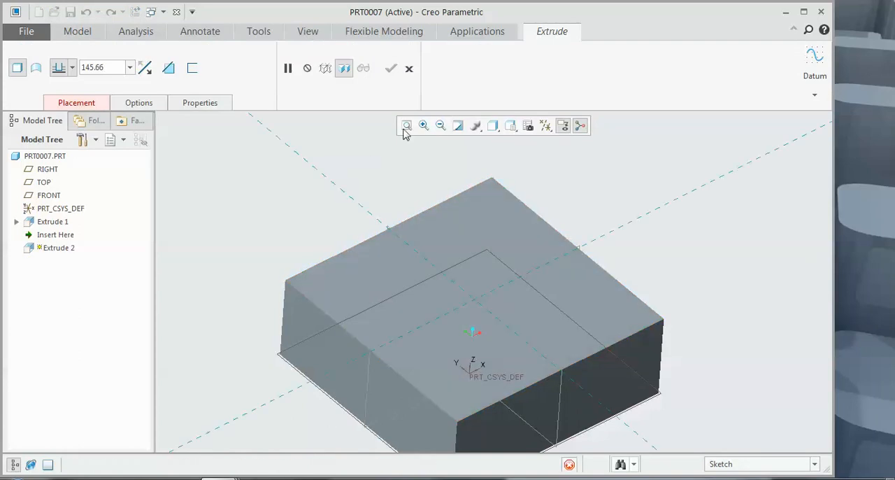
{"action": "left_click", "coordinate": [528, 125]}
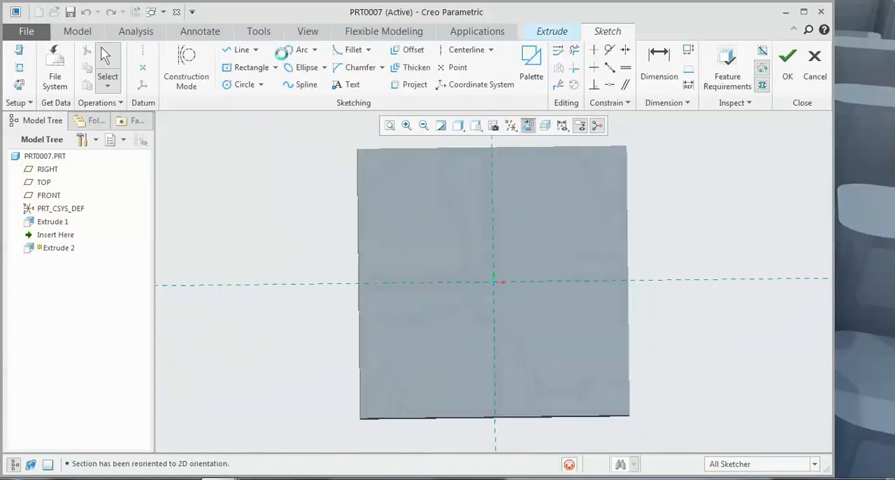
{"action": "left_click", "coordinate": [260, 67]}
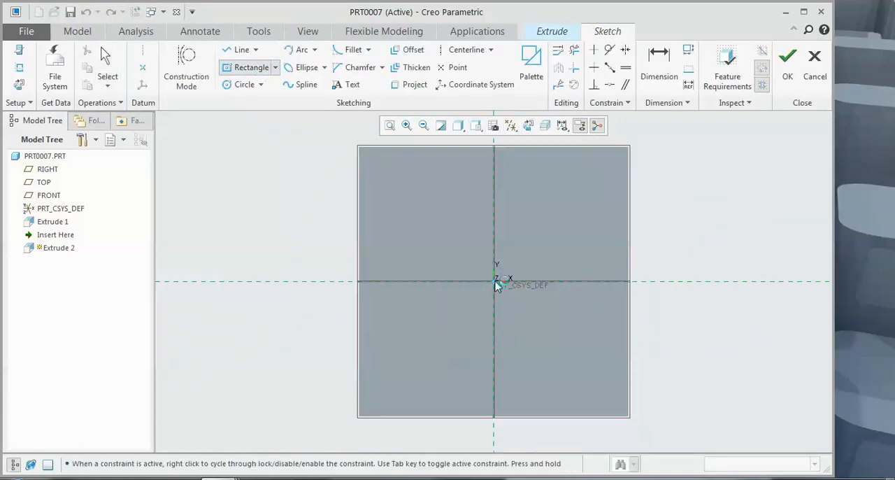
{"action": "left_click", "coordinate": [586, 382]}
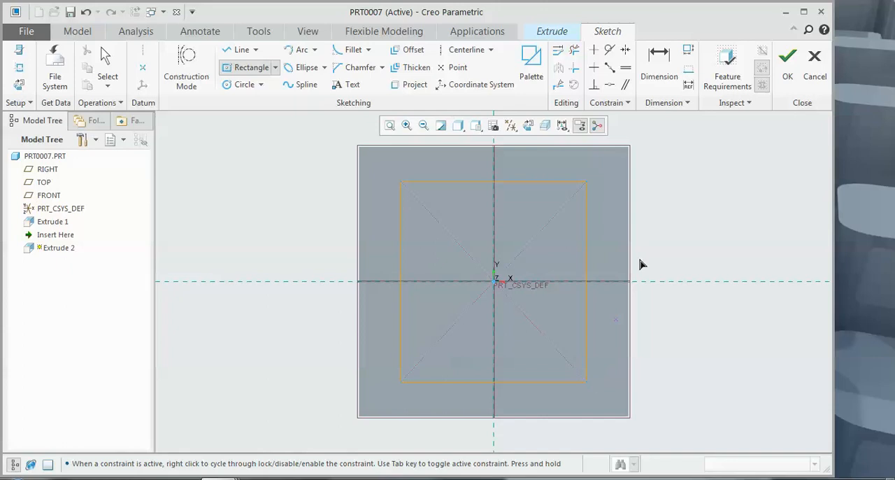
{"action": "left_click", "coordinate": [789, 75]}
{"action": "mouse_move", "coordinate": [636, 209]}
{"action": "middle_mouse_down"}
{"action": "mouse_move", "coordinate": [659, 233]}
{"action": "mouse_move", "coordinate": [629, 225]}
{"action": "middle_mouse_up"}
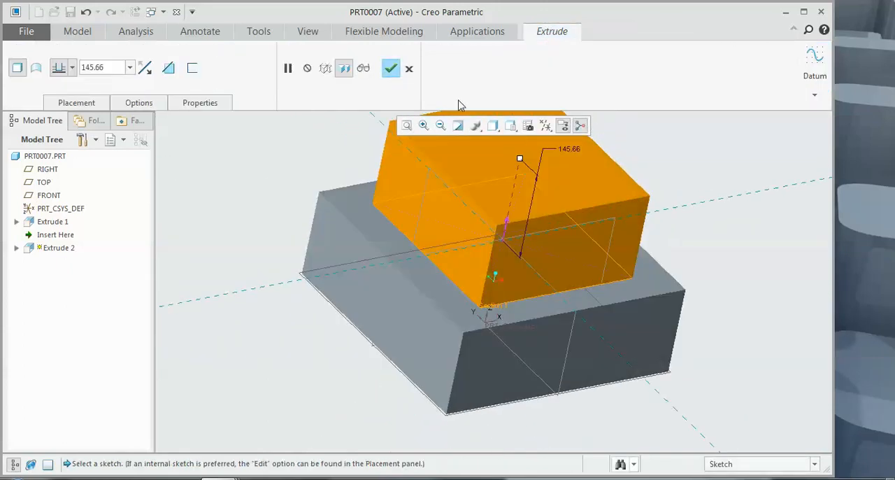
{"action": "left_click", "coordinate": [395, 74]}
Step: Start converting the stepped two-block solid to sheetmetal
{"action": "left_click", "coordinate": [274, 309]}
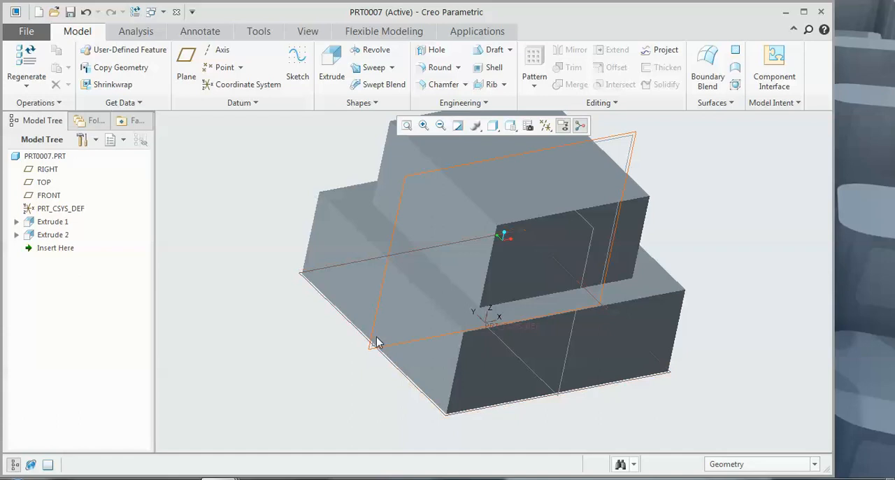
{"action": "left_click", "coordinate": [48, 103]}
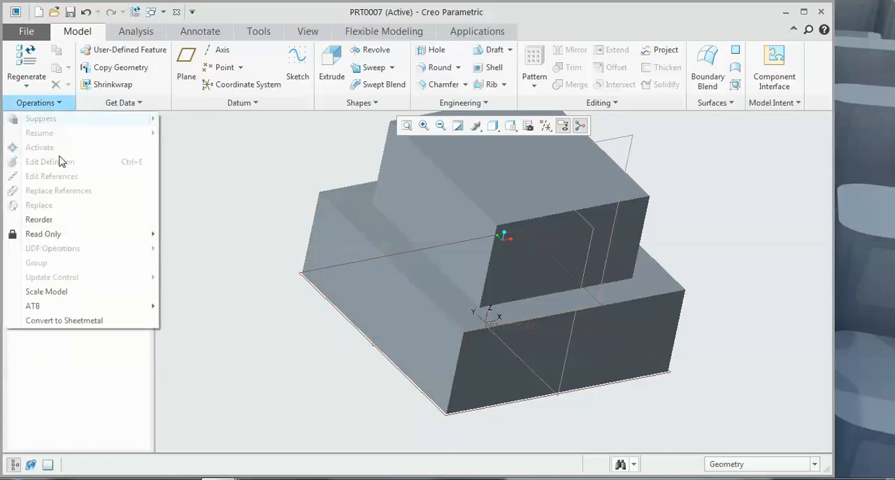
{"action": "left_click", "coordinate": [74, 315]}
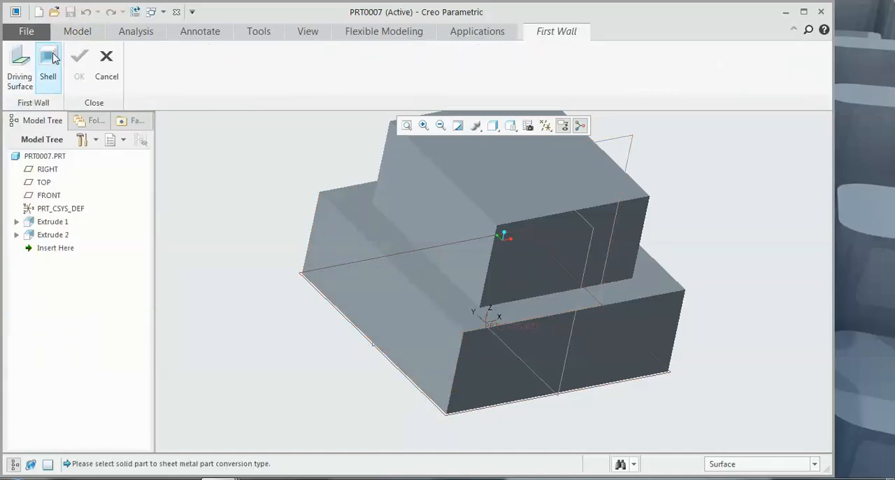
Step: Try to create the first wall from the lower block's bottom face as driving surface, with a thickness of 144.71
{"action": "left_click", "coordinate": [20, 67]}
{"action": "middle_click_drag", "start_coordinate": [292, 239], "coordinate": [296, 247]}
{"action": "left_click", "coordinate": [470, 300]}
{"action": "middle_click_drag", "start_coordinate": [336, 270], "coordinate": [318, 312]}
{"action": "left_click", "coordinate": [360, 68]}
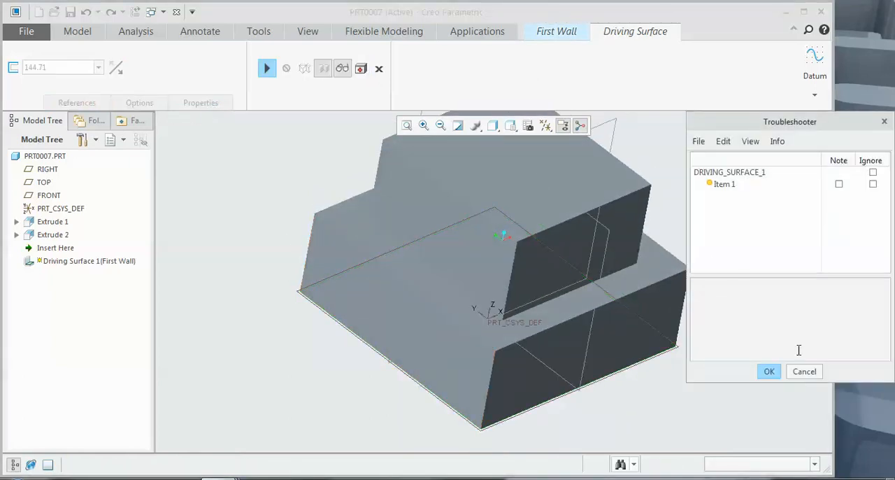
{"action": "left_click", "coordinate": [806, 373]}
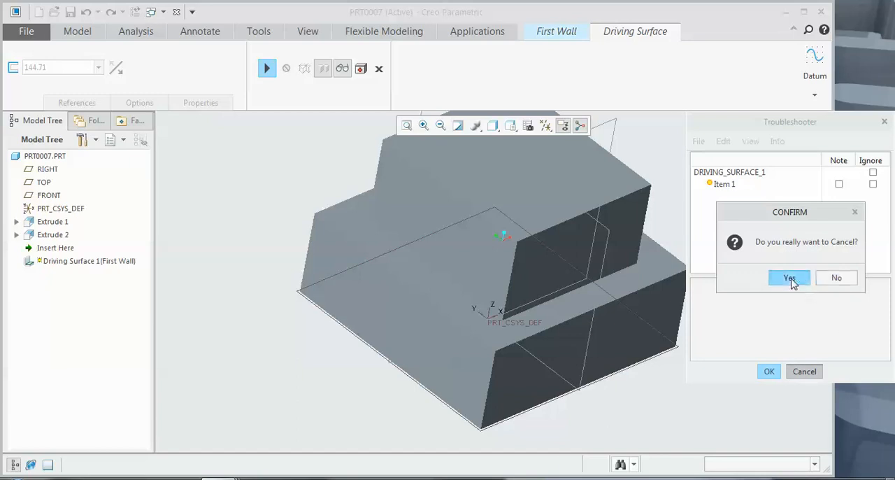
{"action": "left_click", "coordinate": [270, 72]}
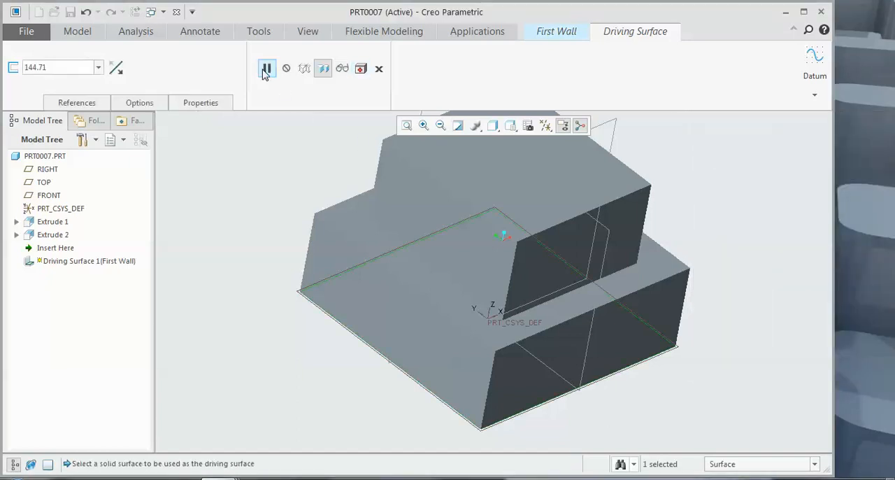
Step: Check the driving surface reference and set the wall thickness to 4
{"action": "left_click", "coordinate": [82, 103]}
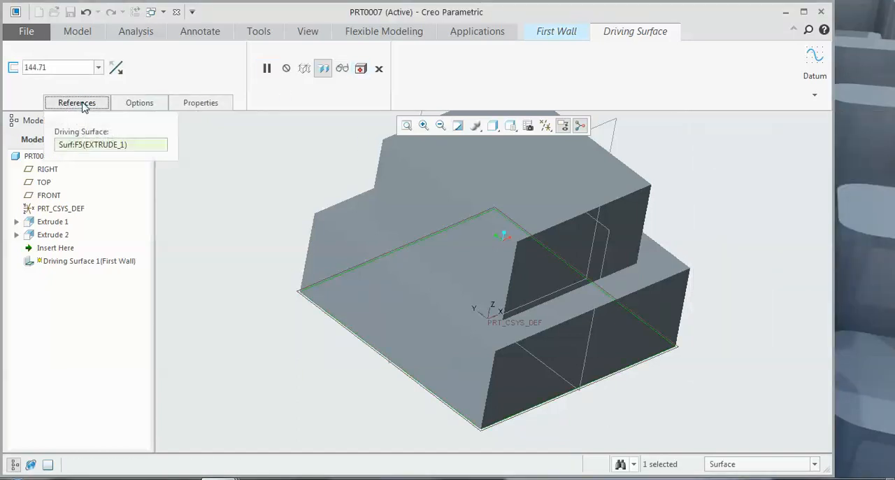
{"action": "left_click", "coordinate": [62, 67]}
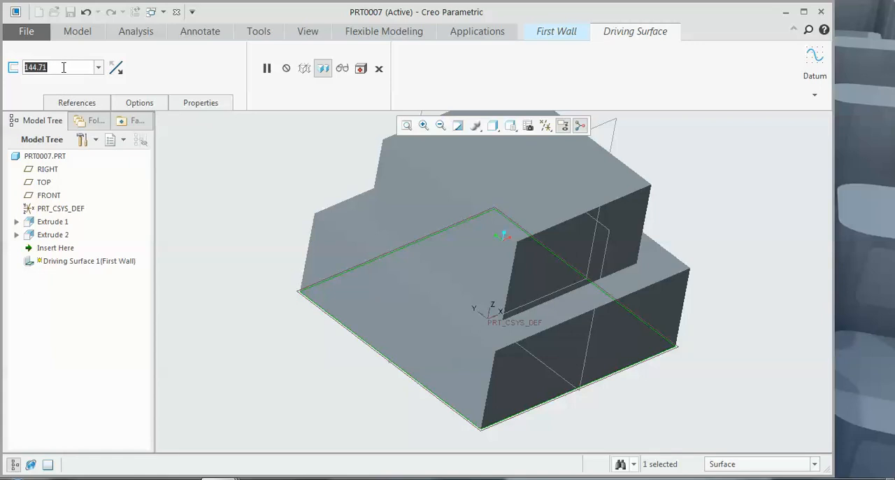
{"action": "type", "text": "4"}
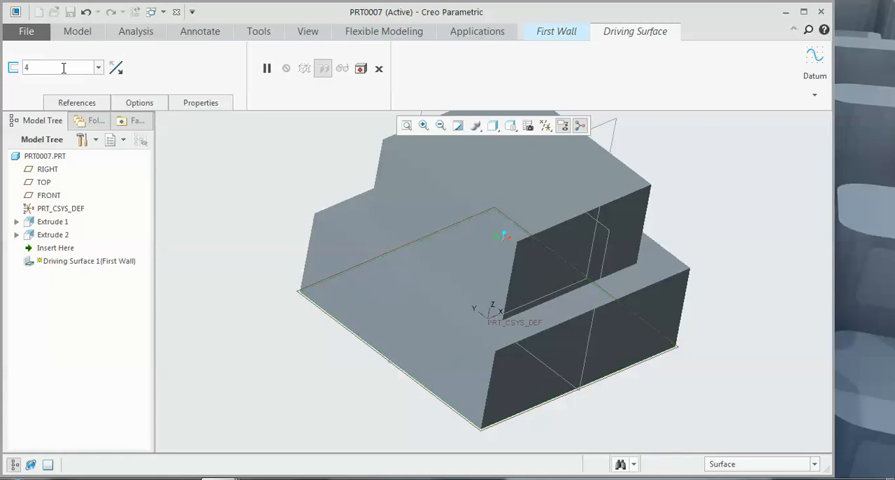
{"action": "key", "text": "Return"}
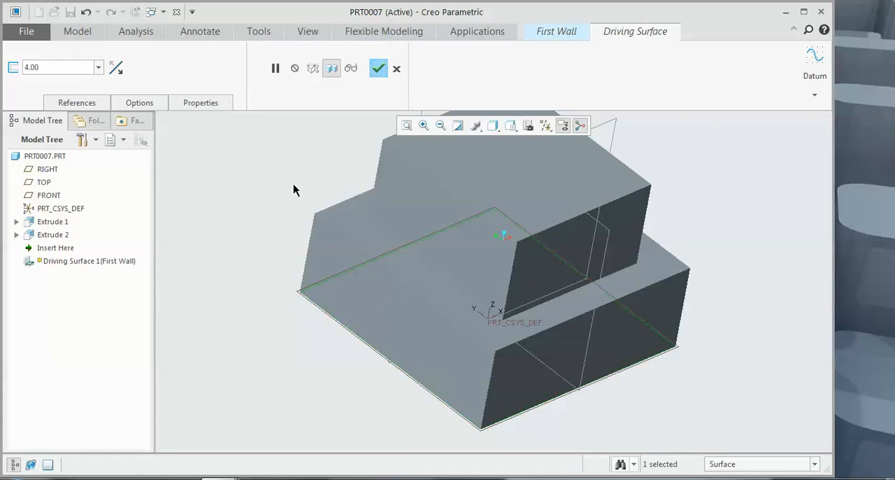
Step: Try the upper block's top face as the driving surface for the first wall and discard the driving surface feature
{"action": "left_click", "coordinate": [497, 202]}
{"action": "scroll", "coordinate": [434, 221], "scroll_direction": "down", "scroll_amount": 3}
{"action": "mouse_move", "coordinate": [412, 228]}
{"action": "middle_mouse_down"}
{"action": "mouse_move", "coordinate": [419, 186]}
{"action": "mouse_move", "coordinate": [419, 218]}
{"action": "middle_mouse_up"}
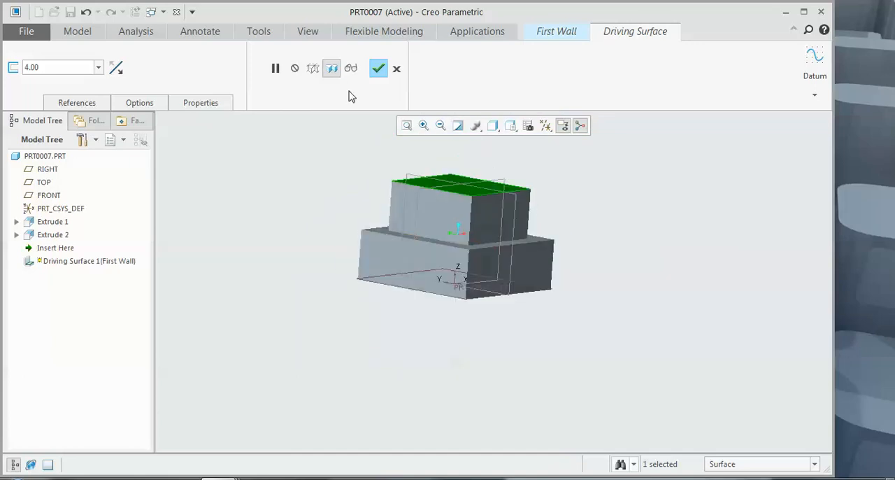
{"action": "left_click", "coordinate": [379, 68]}
{"action": "left_click", "coordinate": [805, 372]}
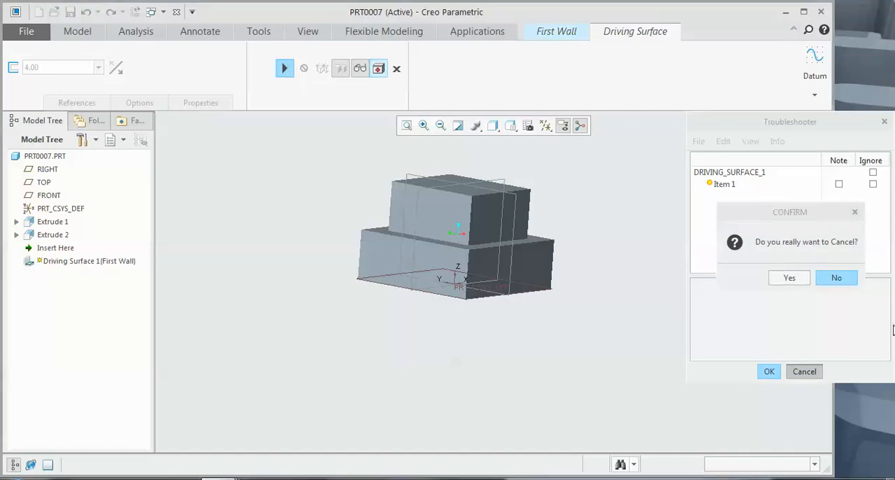
{"action": "left_click", "coordinate": [807, 280]}
{"action": "left_click", "coordinate": [285, 68]}
{"action": "left_click", "coordinate": [396, 68]}
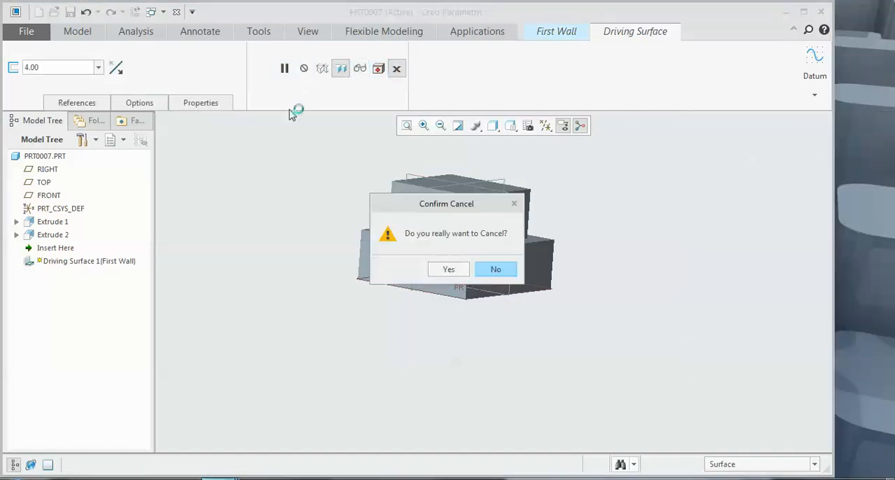
{"action": "left_click", "coordinate": [446, 266]}
Step: Convert the solid to sheetmetal by shelling it, removing the upper block's top face, with a thickness of 4.00
{"action": "left_click", "coordinate": [48, 62]}
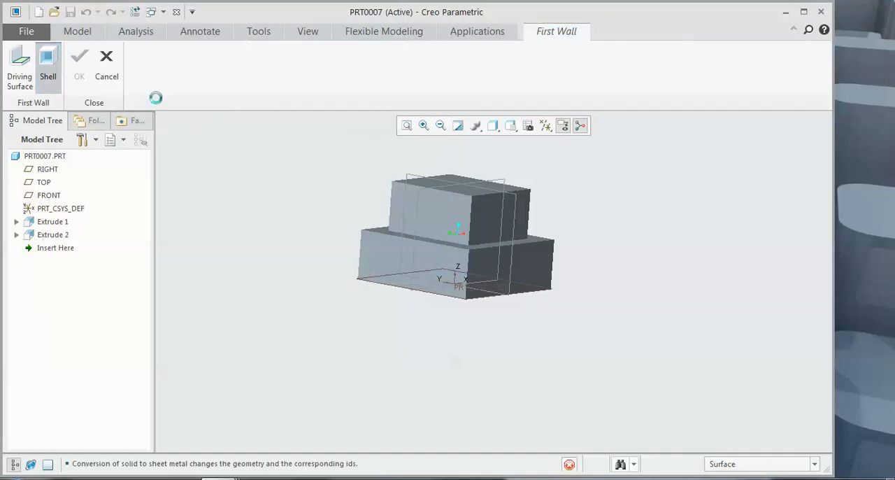
{"action": "left_click", "coordinate": [459, 195]}
{"action": "middle_click_drag", "start_coordinate": [456, 194], "coordinate": [420, 119]}
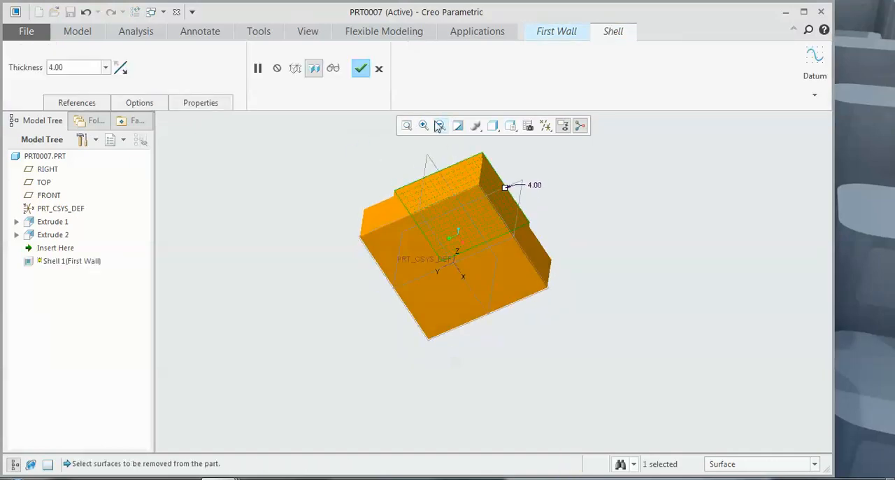
{"action": "left_click", "coordinate": [360, 68]}
{"action": "middle_click_drag", "start_coordinate": [318, 163], "coordinate": [306, 204]}
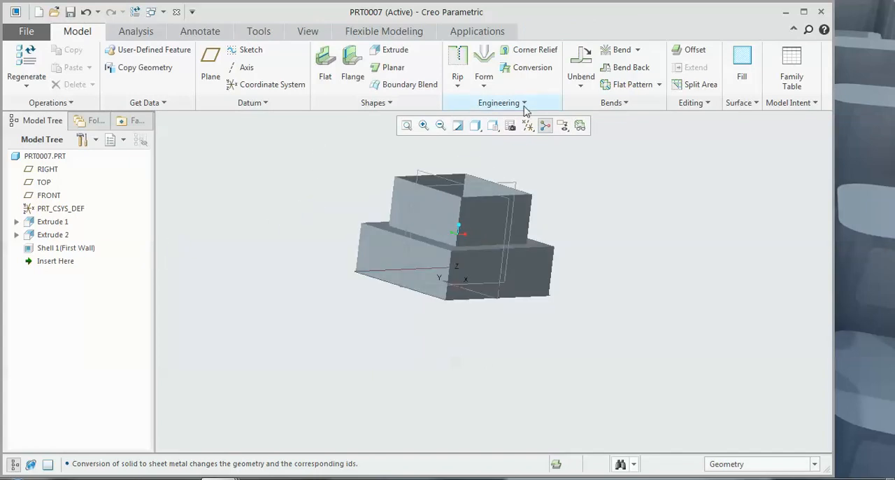
Step: Start a sheetmetal conversion with an edge rip and select the lower block's four vertical corner edges
{"action": "left_click", "coordinate": [532, 67]}
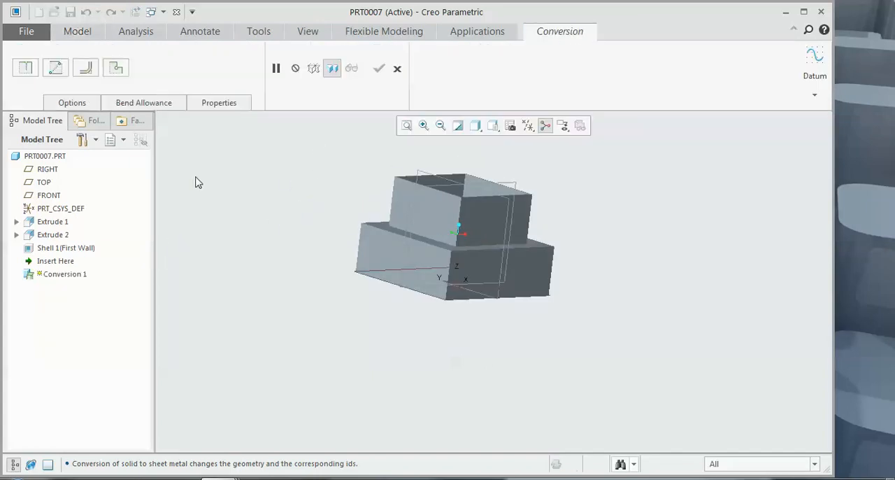
{"action": "left_click", "coordinate": [31, 70]}
{"action": "left_click", "coordinate": [360, 242]}
{"action": "left_click", "coordinate": [451, 276]}
{"action": "middle_click_drag", "start_coordinate": [553, 276], "coordinate": [553, 252]}
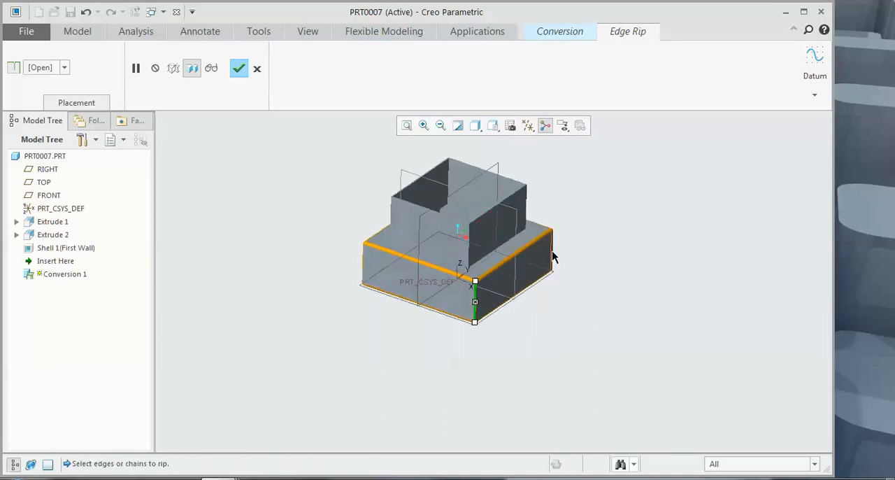
Step: Add the upper block's four vertical corner edges to the open edge rip and complete it
{"action": "left_click", "coordinate": [527, 208]}
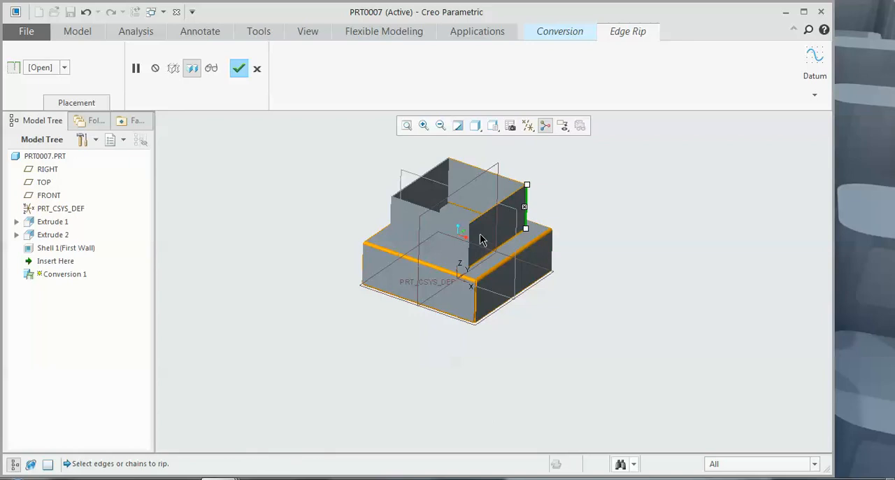
{"action": "left_click", "coordinate": [470, 244]}
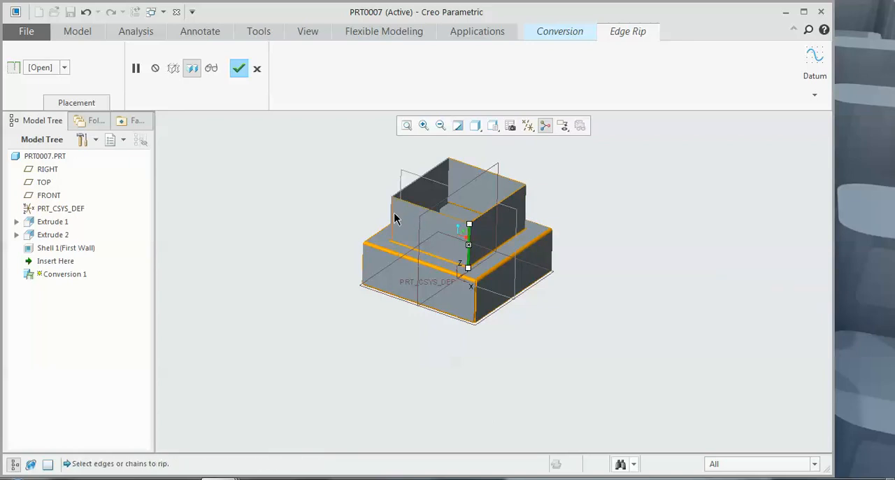
{"action": "left_click", "coordinate": [392, 213]}
{"action": "left_click", "coordinate": [449, 182]}
{"action": "middle_click_drag", "start_coordinate": [579, 168], "coordinate": [507, 184]}
{"action": "scroll", "coordinate": [490, 250], "scroll_direction": "up", "scroll_amount": 5}
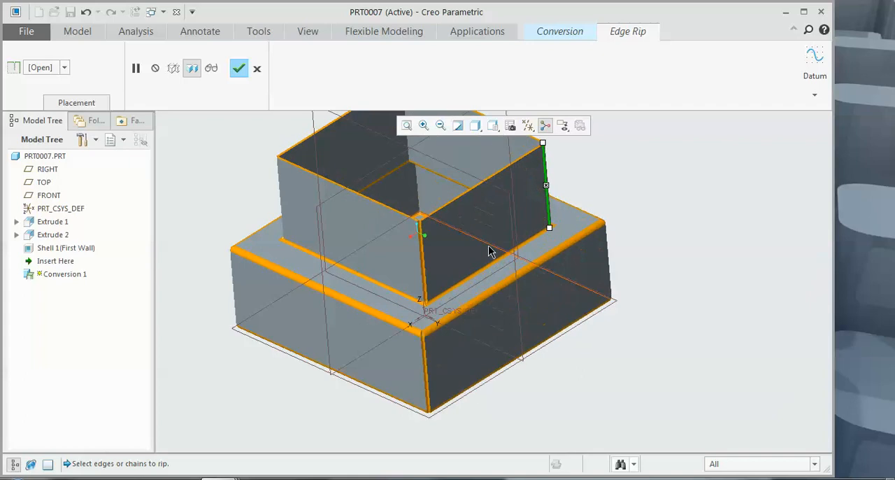
{"action": "scroll", "coordinate": [425, 343], "scroll_direction": "up", "scroll_amount": 4}
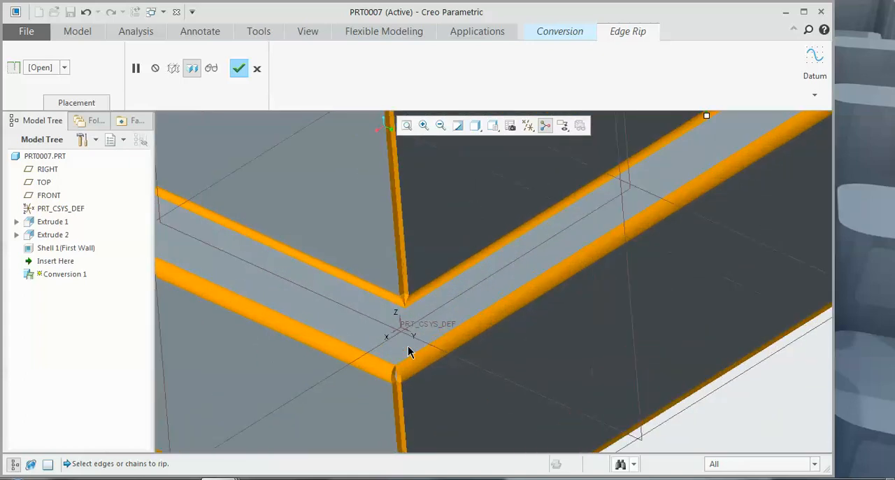
{"action": "scroll", "coordinate": [612, 244], "scroll_direction": "down", "scroll_amount": 4}
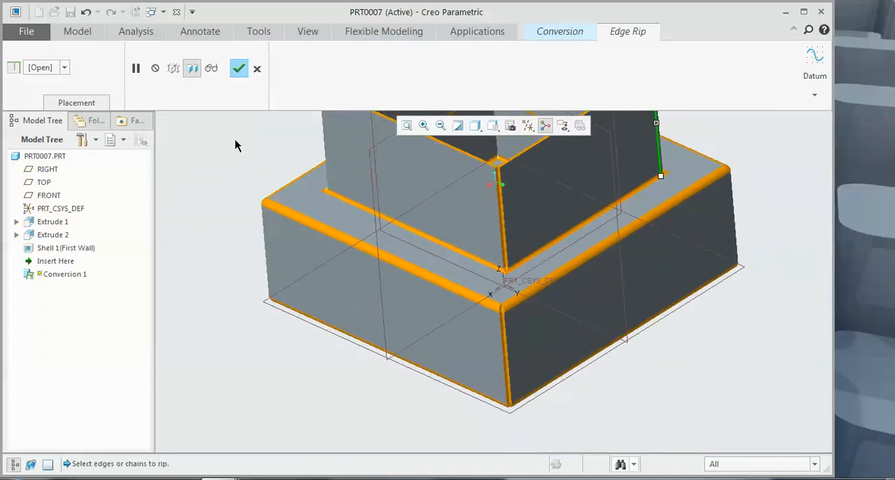
{"action": "left_click", "coordinate": [239, 68]}
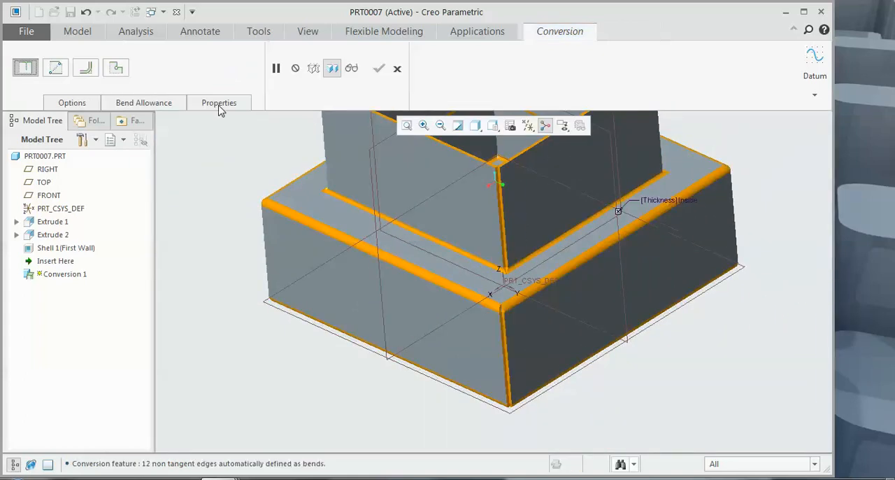
Step: Create a rip connect between the first lower block corner vertex and the adjacent bottom corner vertex of the upper block
{"action": "left_click", "coordinate": [62, 67]}
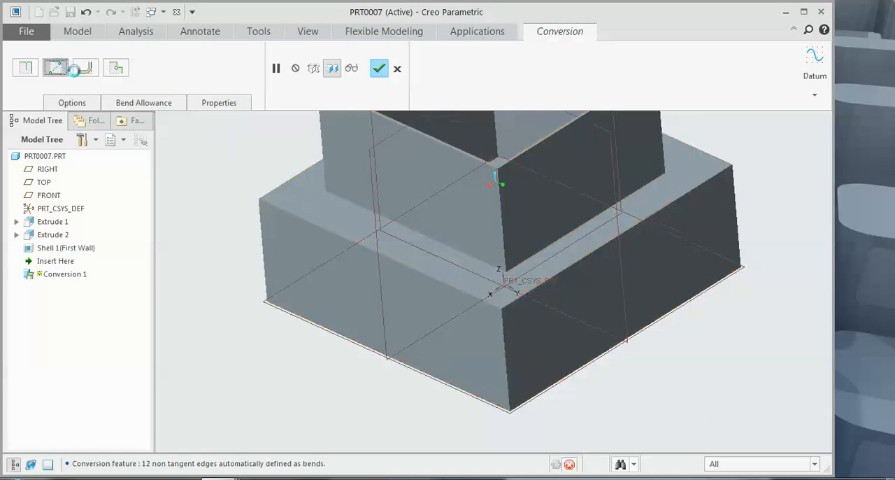
{"action": "left_click", "coordinate": [503, 312]}
{"action": "left_click", "coordinate": [508, 276]}
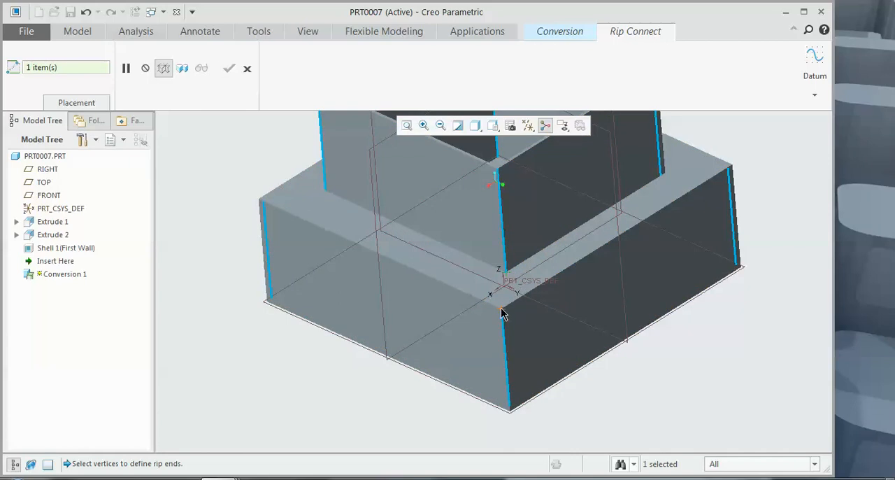
{"action": "left_click", "coordinate": [78, 104]}
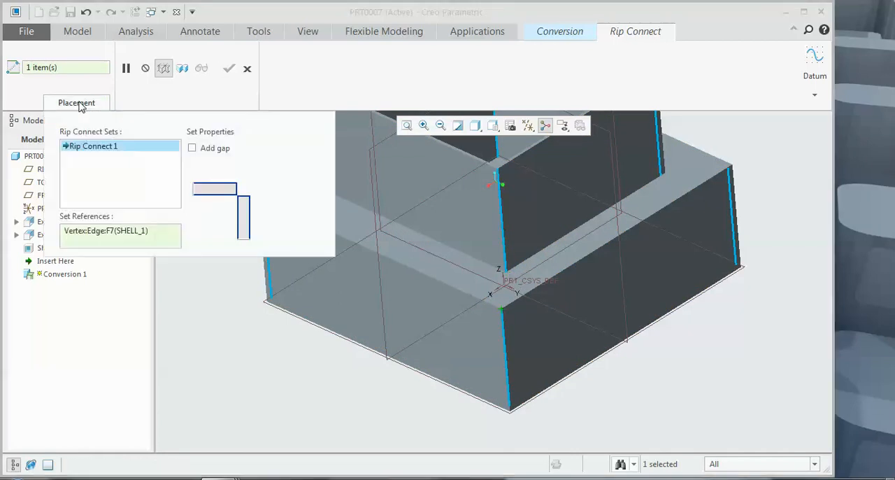
{"action": "left_click", "coordinate": [79, 104]}
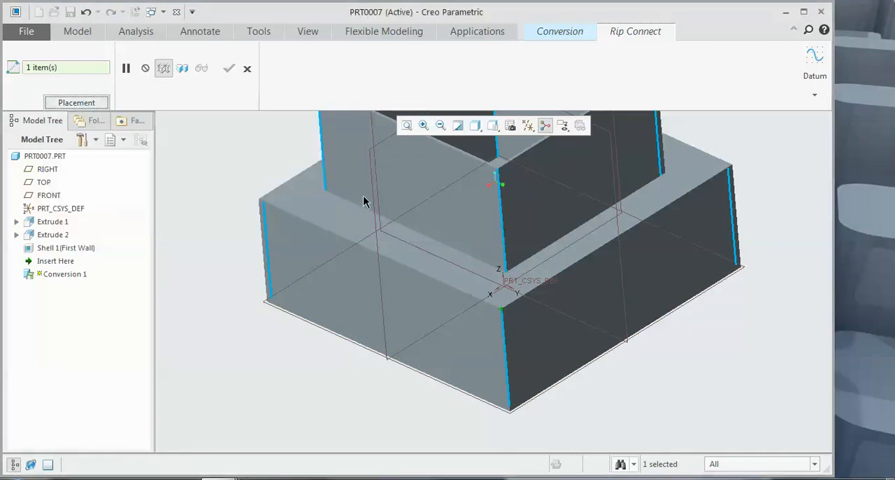
{"action": "left_click", "coordinate": [508, 276]}
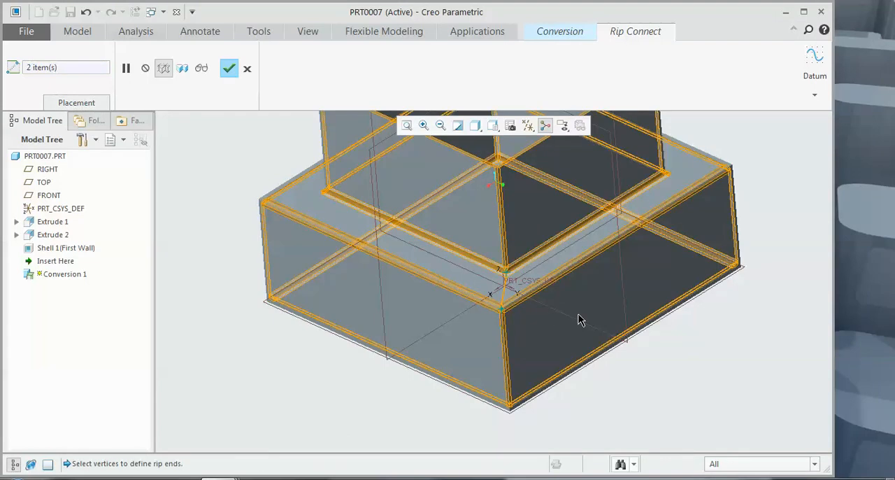
{"action": "middle_click_drag", "start_coordinate": [579, 314], "coordinate": [405, 245]}
Step: Add a second rip connect set joining the next corner vertices of the lower and upper blocks
{"action": "left_click", "coordinate": [64, 103]}
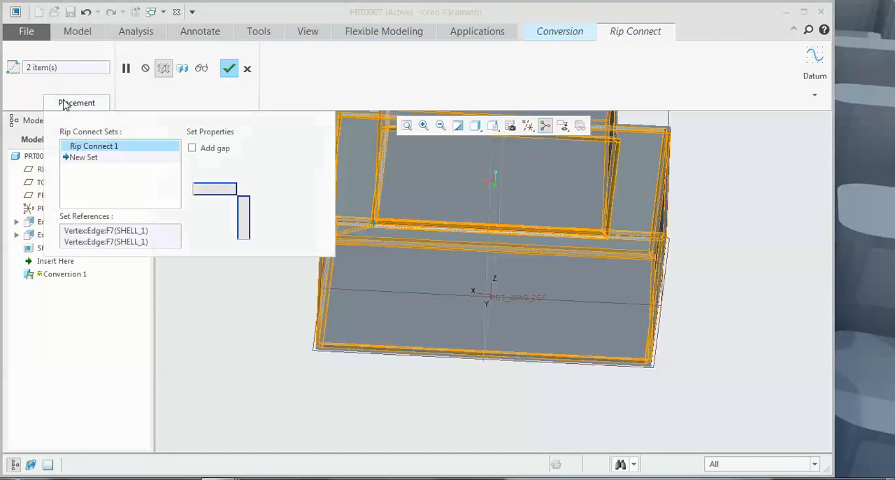
{"action": "left_click", "coordinate": [95, 158]}
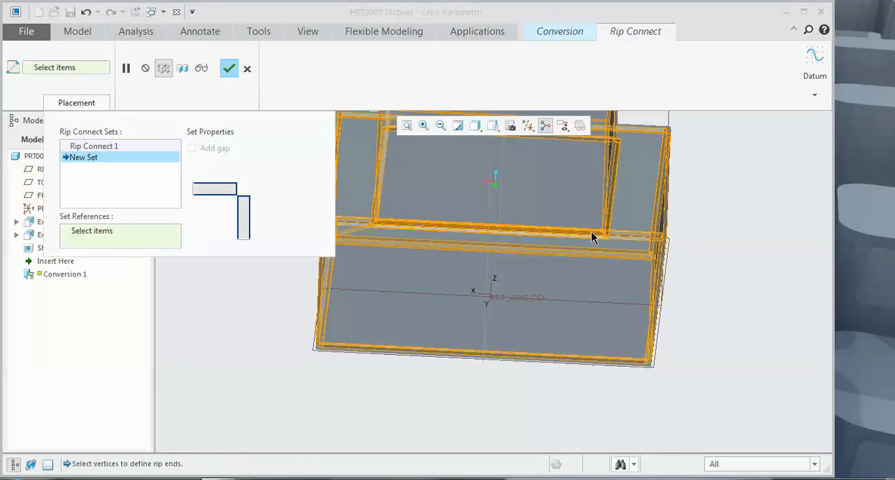
{"action": "left_click", "coordinate": [652, 256]}
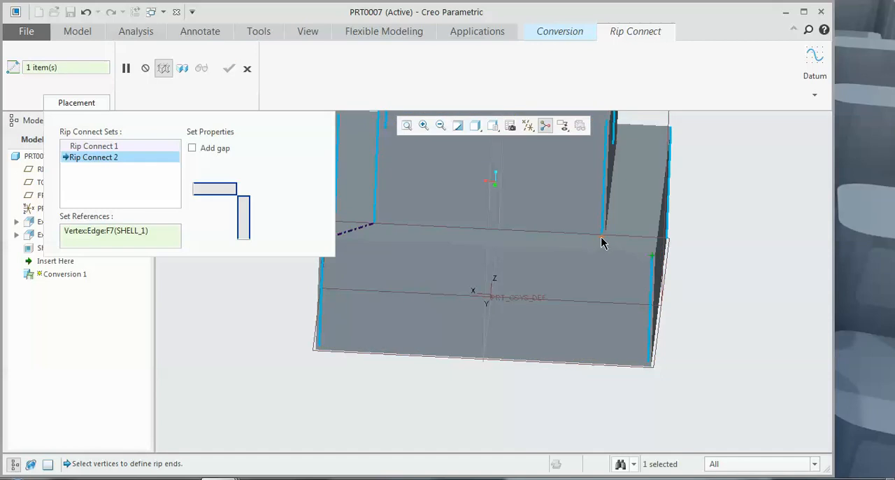
{"action": "left_click", "coordinate": [654, 260]}
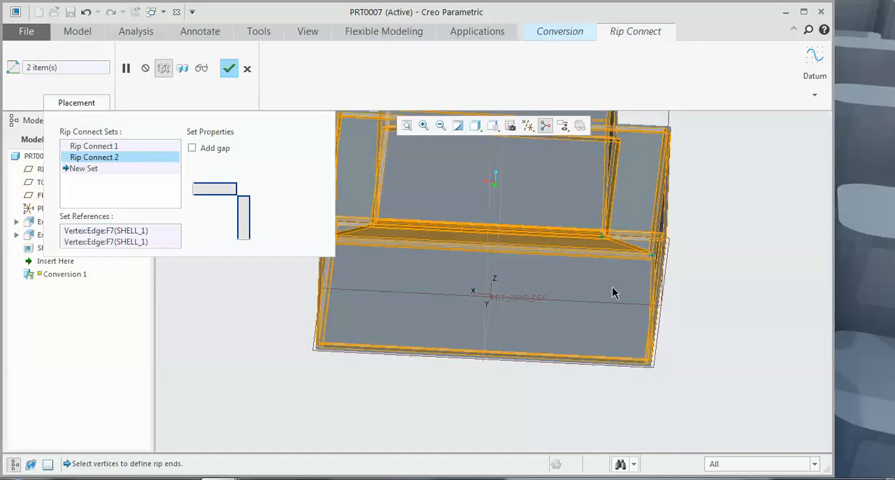
Step: Add a third rip connect set from the upper block's next bottom corner to the matching lower block corner
{"action": "left_click", "coordinate": [90, 169]}
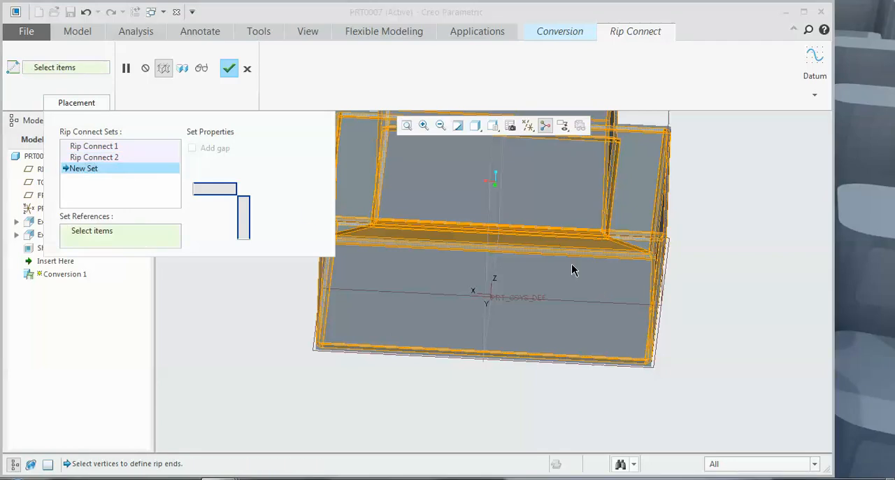
{"action": "middle_click_drag", "start_coordinate": [658, 273], "coordinate": [628, 282]}
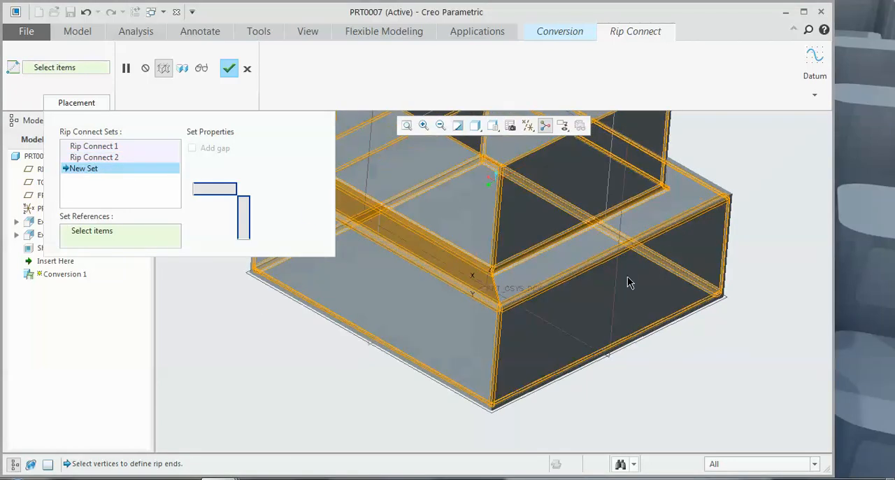
{"action": "left_click", "coordinate": [661, 190]}
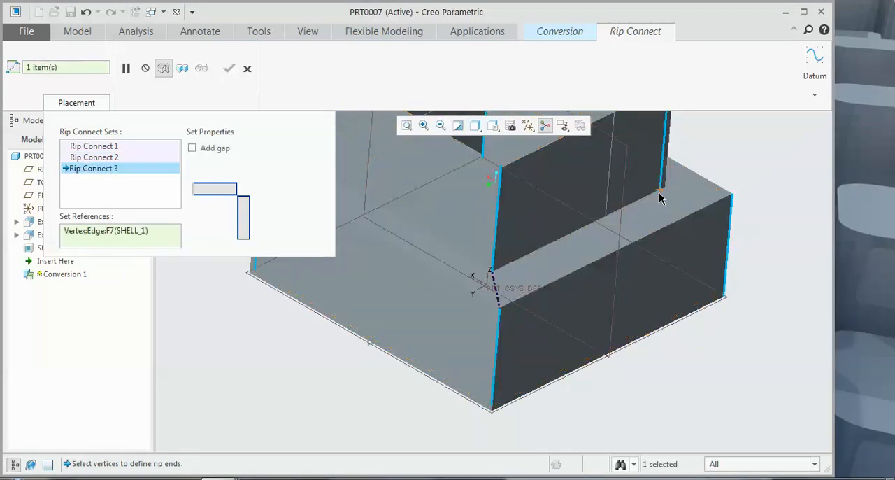
{"action": "left_click", "coordinate": [732, 195]}
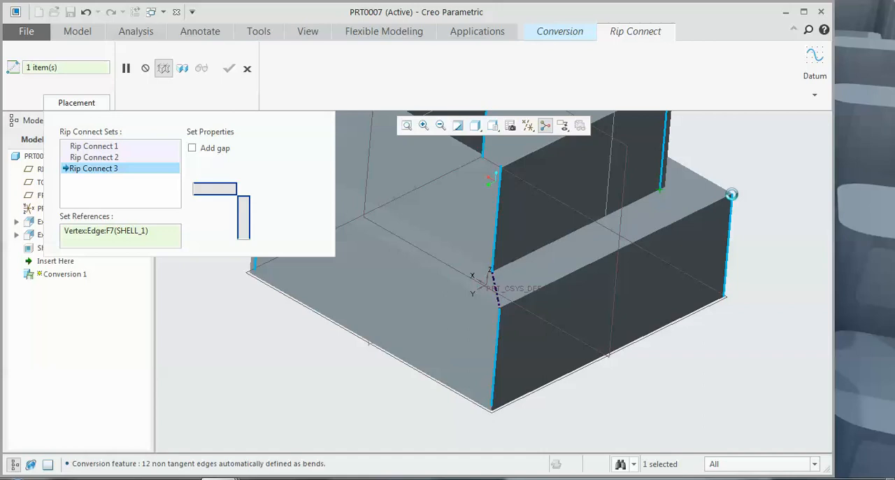
{"action": "middle_click_drag", "start_coordinate": [628, 205], "coordinate": [606, 224]}
Step: Add a fourth rip connect set between the remaining upper and lower block corners and complete the rip connects
{"action": "left_click", "coordinate": [77, 181]}
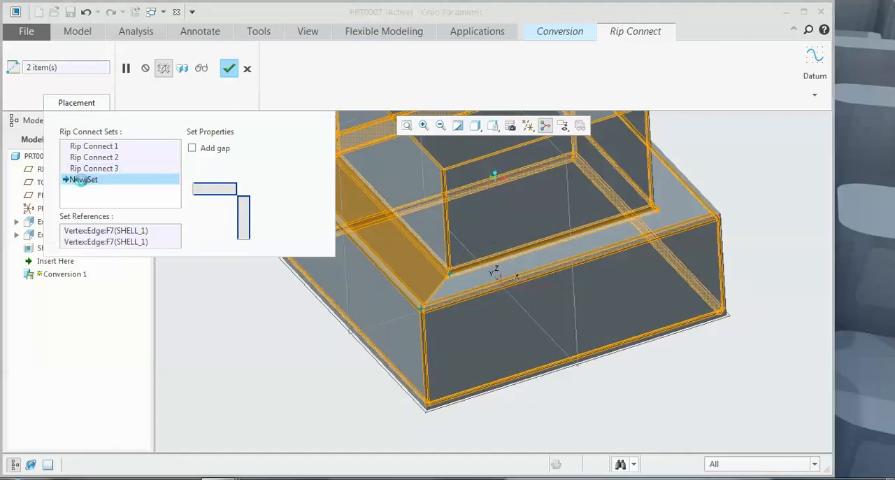
{"action": "left_click", "coordinate": [657, 210]}
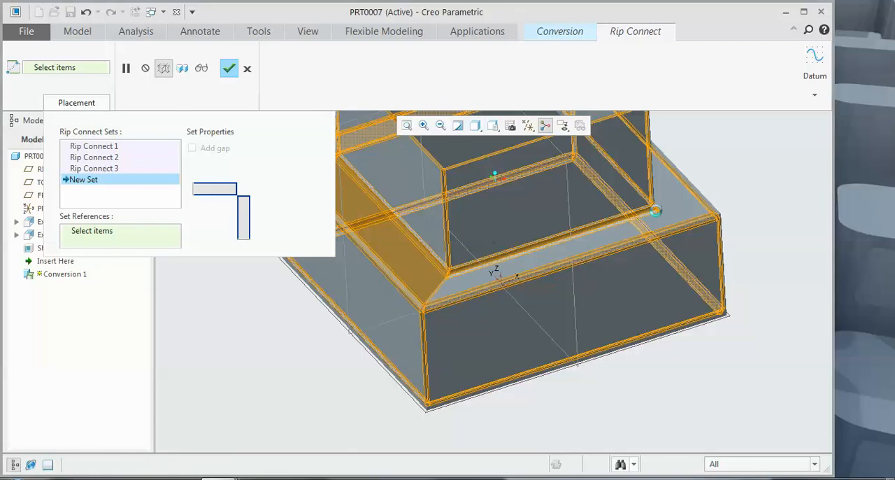
{"action": "left_click", "coordinate": [716, 215]}
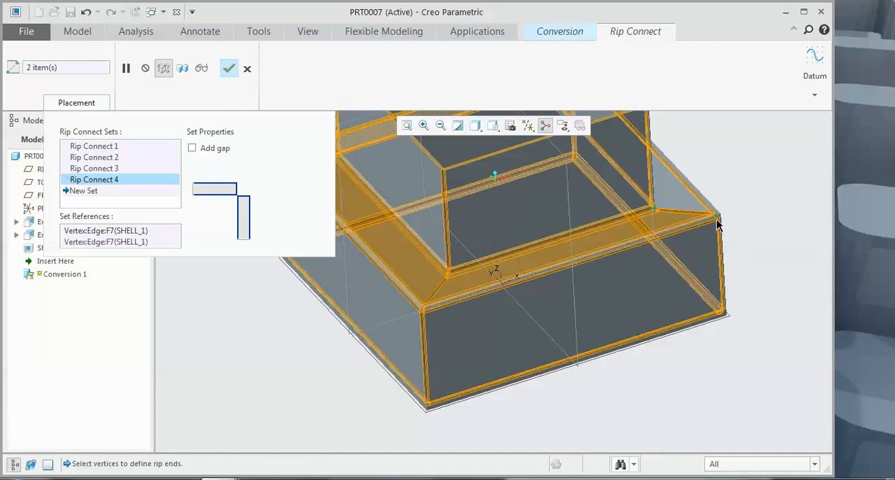
{"action": "scroll", "coordinate": [709, 233], "scroll_direction": "up", "scroll_amount": 2}
{"action": "middle_click_drag", "start_coordinate": [709, 234], "coordinate": [660, 240]}
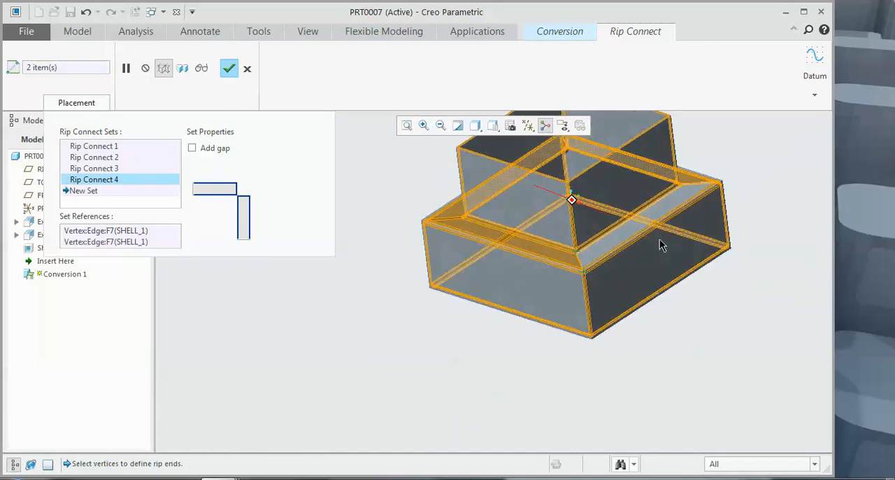
{"action": "left_click", "coordinate": [229, 68]}
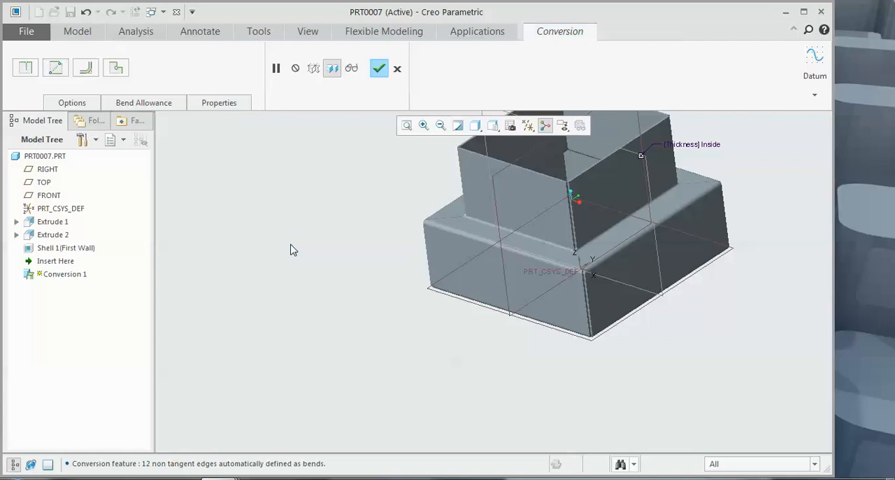
Step: Check the ripped and bent part from below and complete the conversion feature
{"action": "middle_click_drag", "start_coordinate": [300, 248], "coordinate": [305, 203]}
{"action": "scroll", "coordinate": [305, 203], "scroll_direction": "up", "scroll_amount": 2}
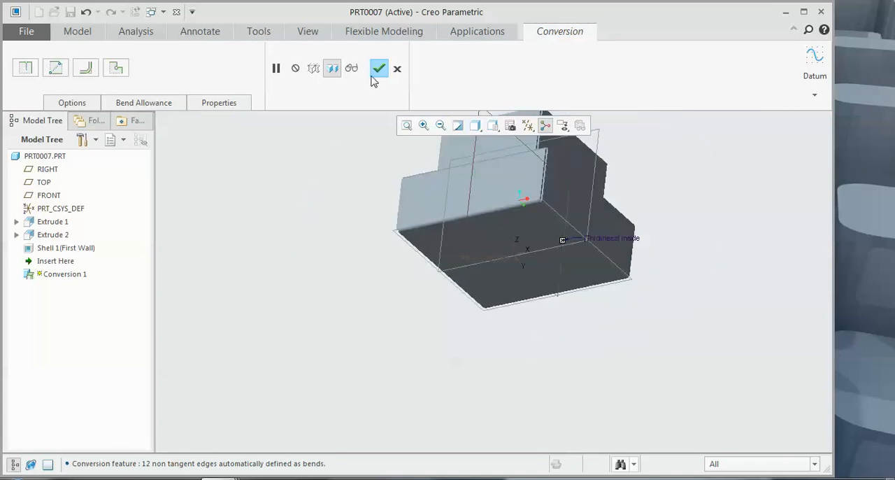
{"action": "left_click", "coordinate": [376, 76]}
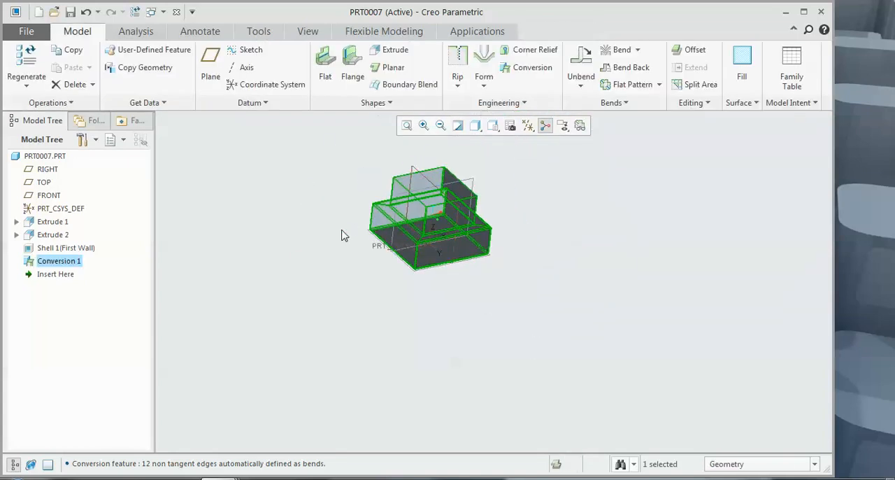
Step: Create a flat pattern of the converted part with its bottom face kept fixed
{"action": "left_click", "coordinate": [628, 85]}
{"action": "middle_click_drag", "start_coordinate": [574, 140], "coordinate": [544, 230]}
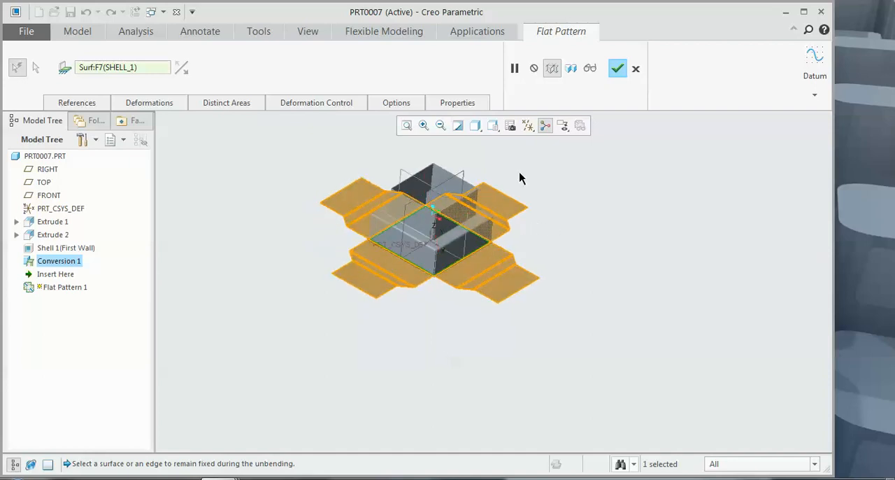
{"action": "scroll", "coordinate": [420, 210], "scroll_direction": "up", "scroll_amount": 3}
{"action": "mouse_move", "coordinate": [352, 194]}
{"action": "middle_mouse_down"}
{"action": "mouse_move", "coordinate": [360, 194]}
{"action": "mouse_move", "coordinate": [356, 177]}
{"action": "mouse_move", "coordinate": [372, 198]}
{"action": "middle_mouse_up"}
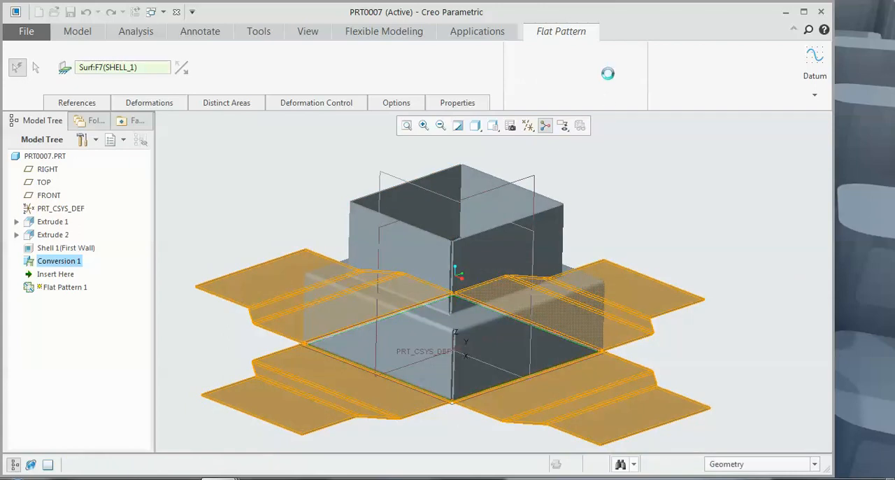
{"action": "left_click", "coordinate": [616, 69]}
{"action": "left_click", "coordinate": [621, 160]}
Step: Examine the flattened part's walls, bend lines and ripped corners from several angles and distances
{"action": "scroll", "coordinate": [483, 290], "scroll_direction": "up", "scroll_amount": 5}
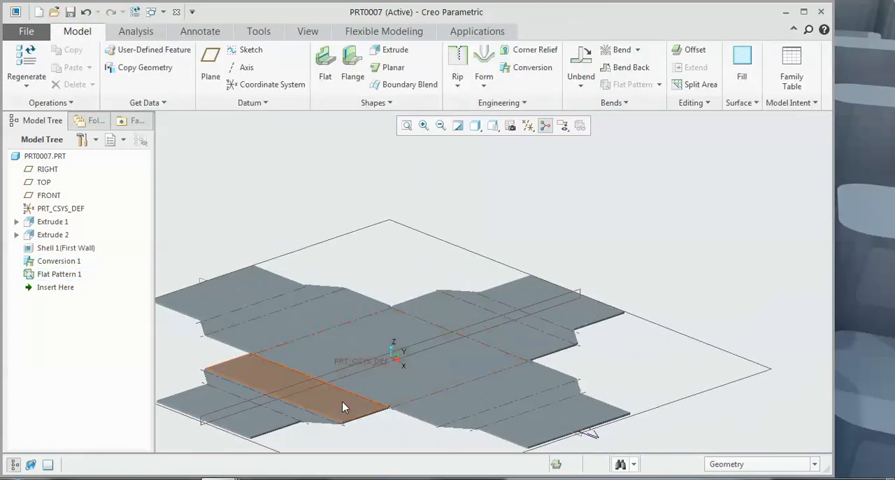
{"action": "scroll", "coordinate": [395, 363], "scroll_direction": "up", "scroll_amount": 3}
{"action": "middle_click_drag", "start_coordinate": [463, 319], "coordinate": [455, 342]}
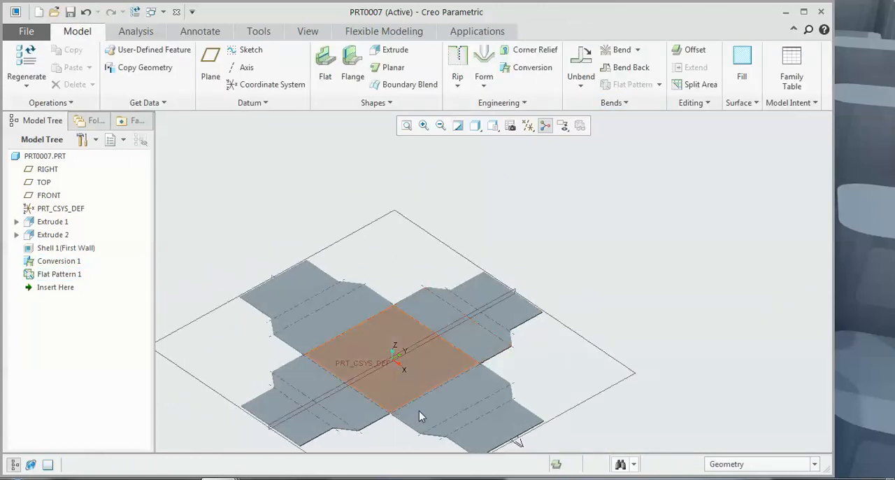
{"action": "scroll", "coordinate": [531, 372], "scroll_direction": "down", "scroll_amount": 3}
{"action": "scroll", "coordinate": [480, 414], "scroll_direction": "up", "scroll_amount": 3}
{"action": "scroll", "coordinate": [471, 415], "scroll_direction": "down", "scroll_amount": 2}
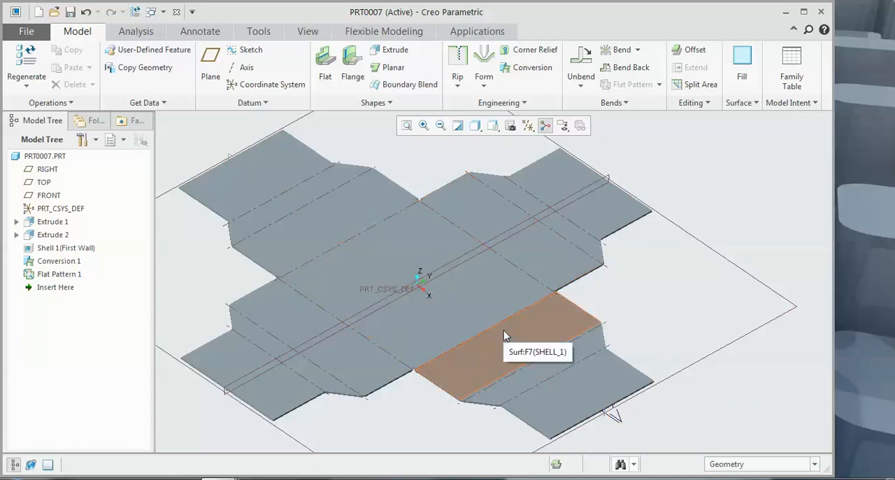
{"action": "middle_click_drag", "start_coordinate": [678, 241], "coordinate": [699, 228]}
{"action": "scroll", "coordinate": [698, 234], "scroll_direction": "up", "scroll_amount": 1}
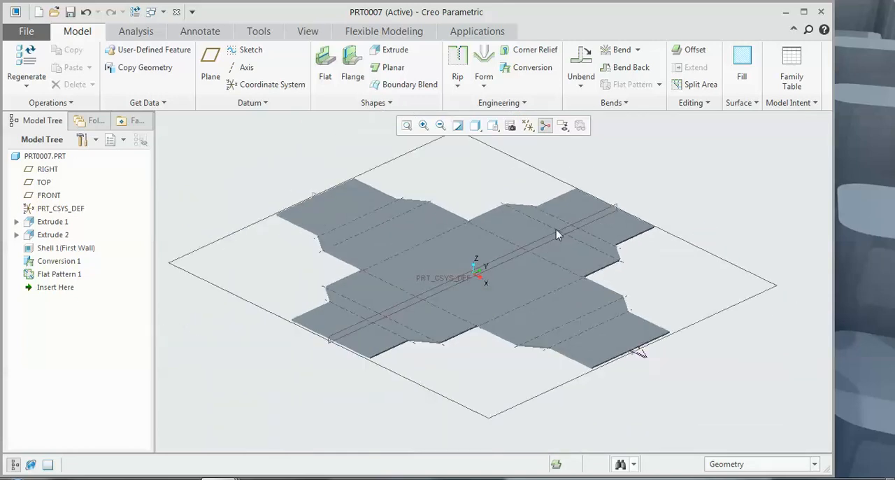
{"action": "scroll", "coordinate": [489, 216], "scroll_direction": "down", "scroll_amount": 1}
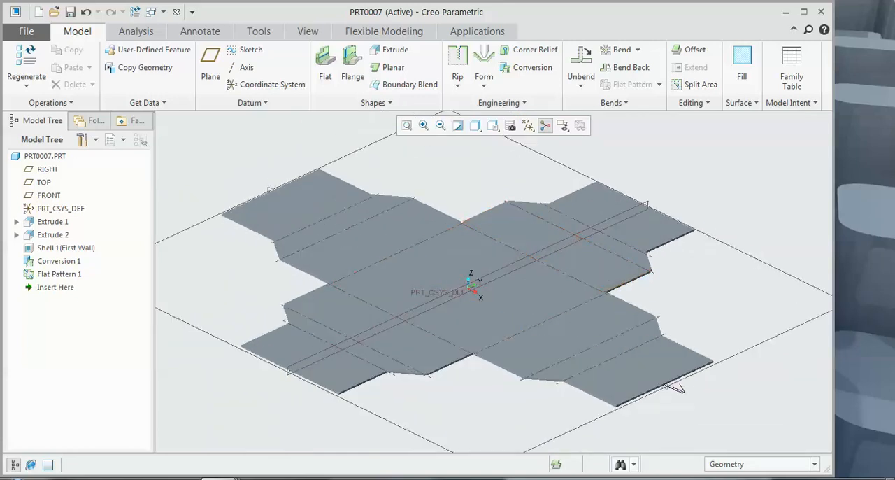
{"action": "left_click", "coordinate": [485, 82]}
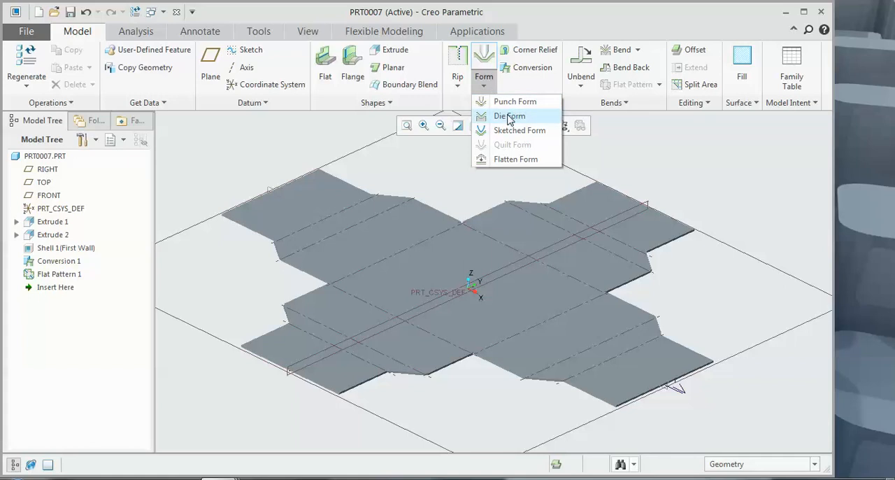
{"action": "left_click", "coordinate": [682, 156]}
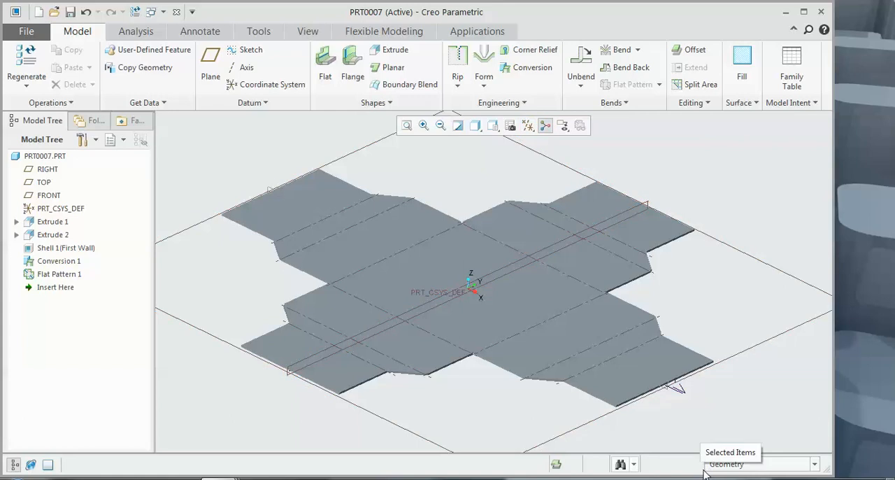
{"action": "left_click", "coordinate": [760, 479]}
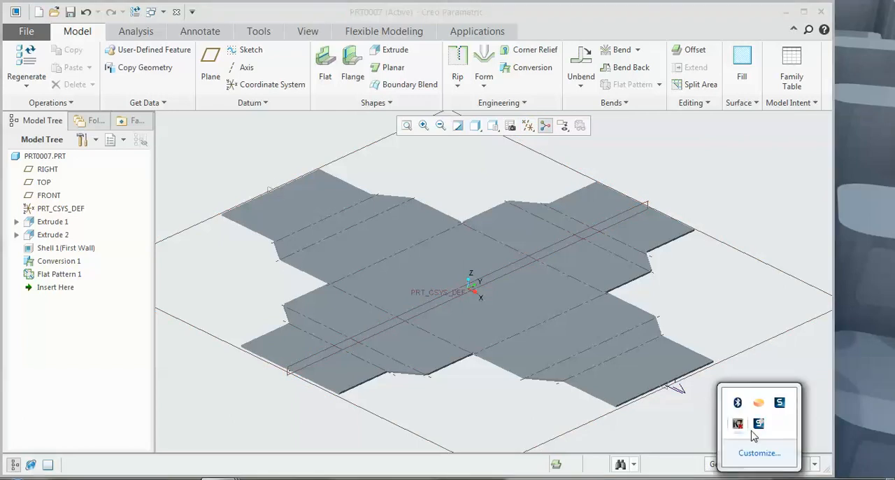